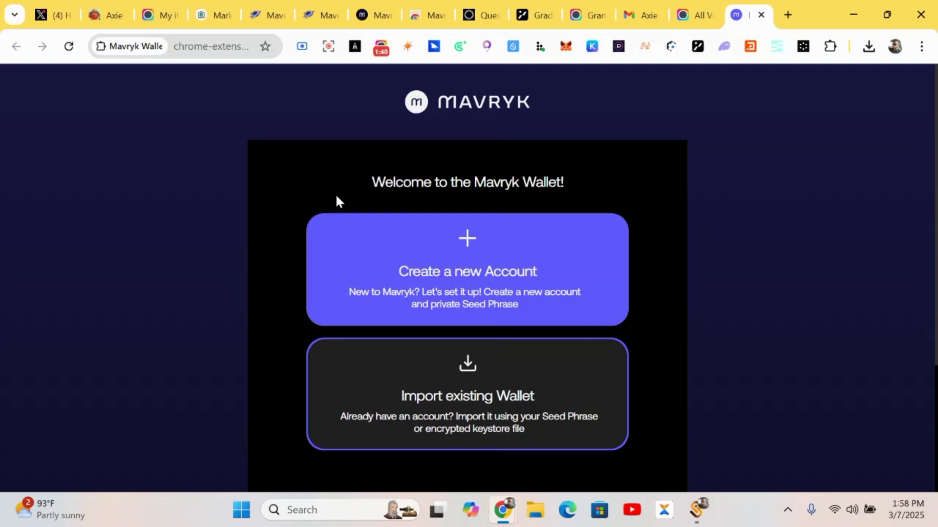
- Start creating a new Mavryk Wallet account and accept the statement that the seed phrase is securely saved
left_click(419, 261)
scroll(443, 374, "down", 2)
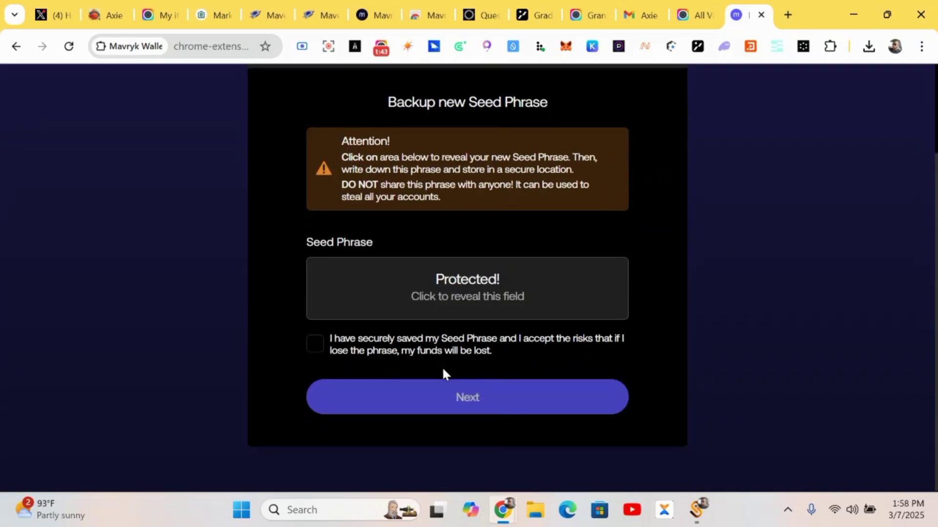
left_click(316, 347)
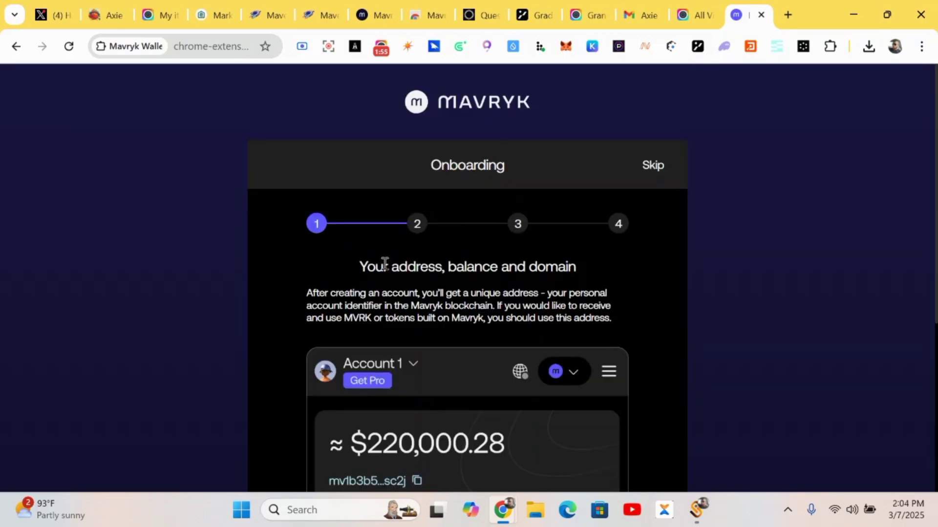
- Go through all four onboarding pages of the new wallet and get started with the account
scroll(383, 263, "down", 2)
scroll(383, 263, "down", 3)
scroll(383, 262, "up", 5)
scroll(383, 262, "down", 2)
scroll(383, 268, "down", 2)
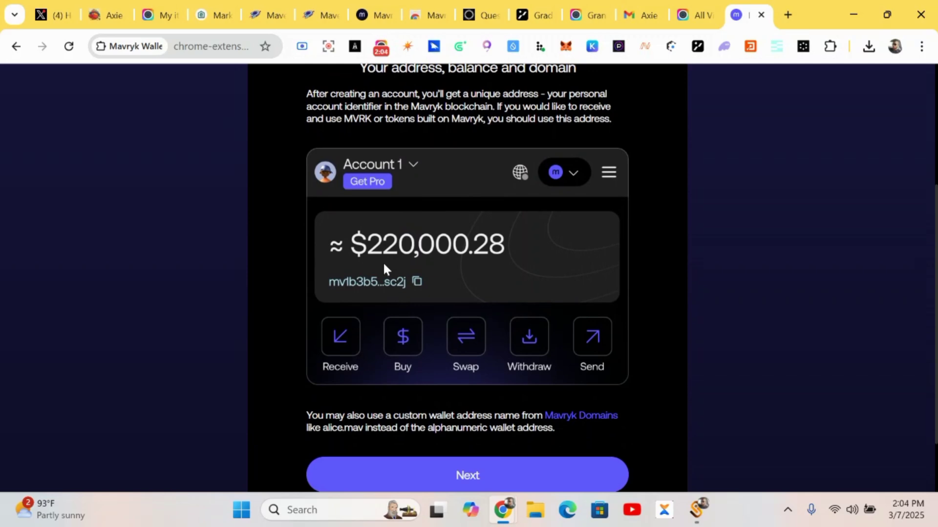
scroll(384, 267, "up", 3)
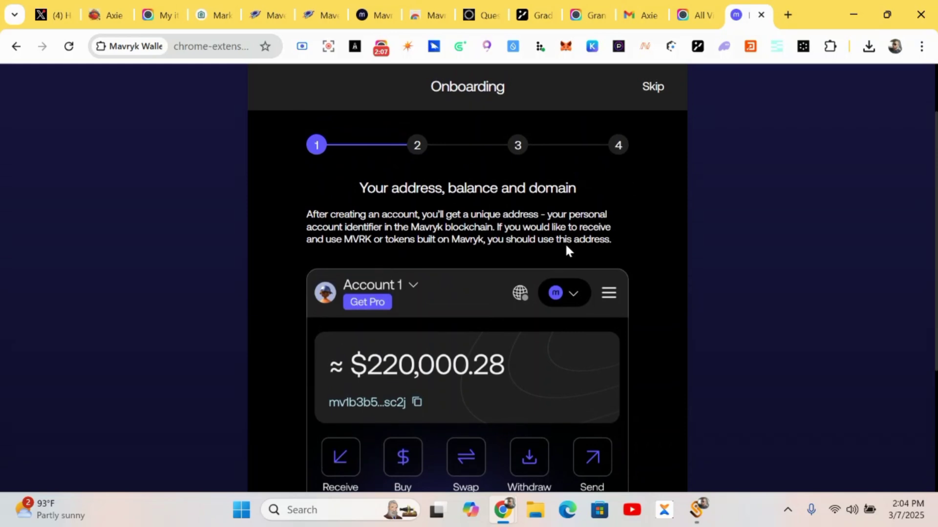
scroll(564, 243, "down", 4)
left_click(483, 393)
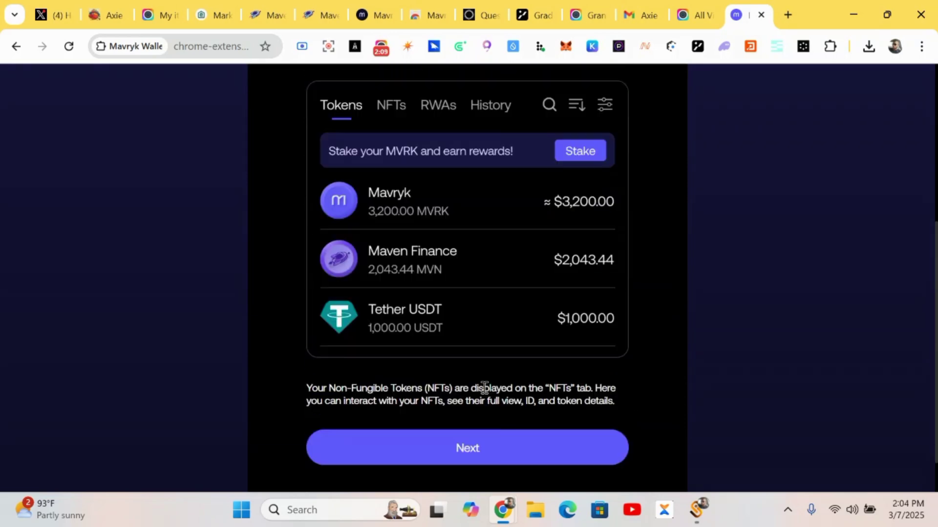
left_click(469, 440)
scroll(468, 396, "down", 3)
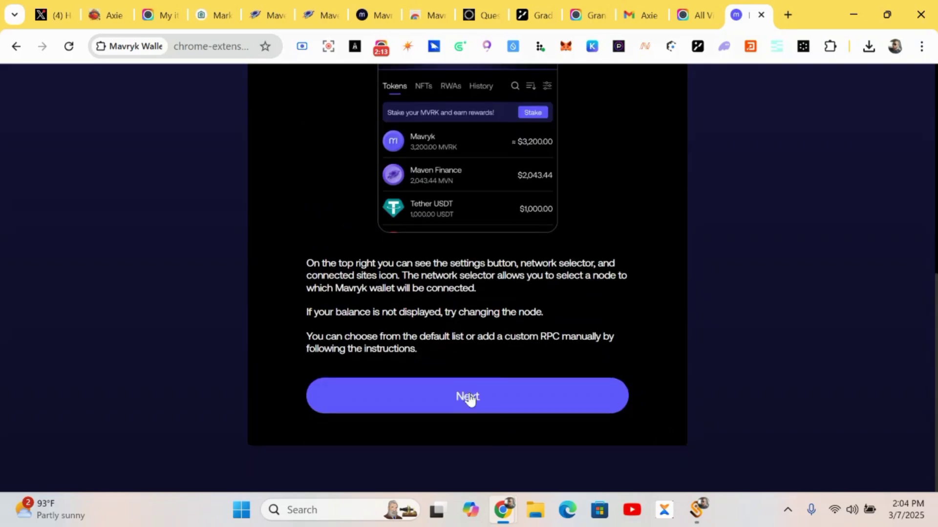
left_click(469, 396)
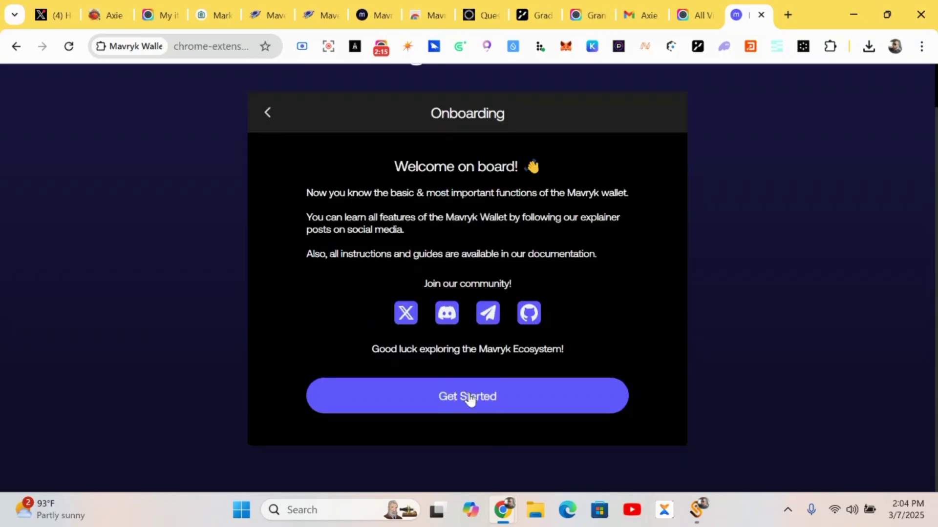
left_click(468, 396)
- Pin the Mavryk Wallet extension to the browser toolbar
scroll(438, 339, "down", 2)
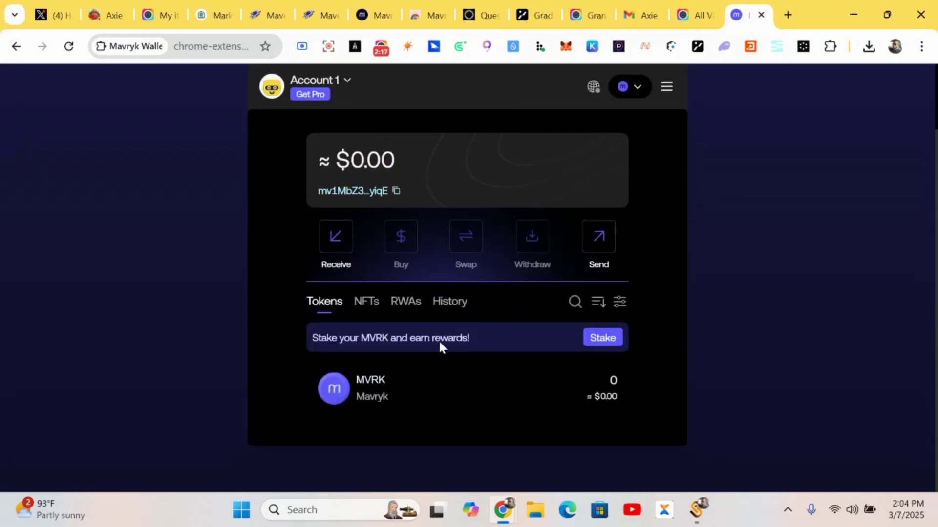
scroll(439, 339, "up", 2)
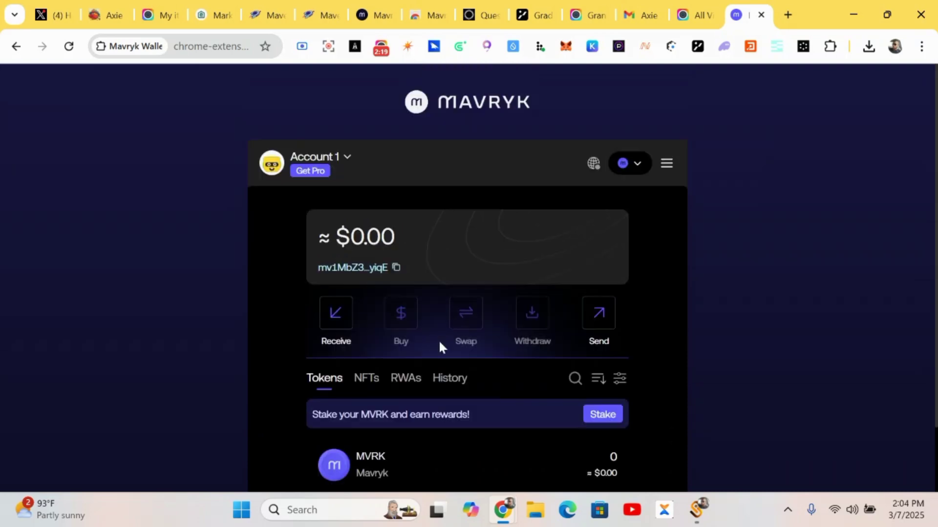
scroll(439, 346, "down", 1)
scroll(438, 346, "up", 1)
left_click(830, 46)
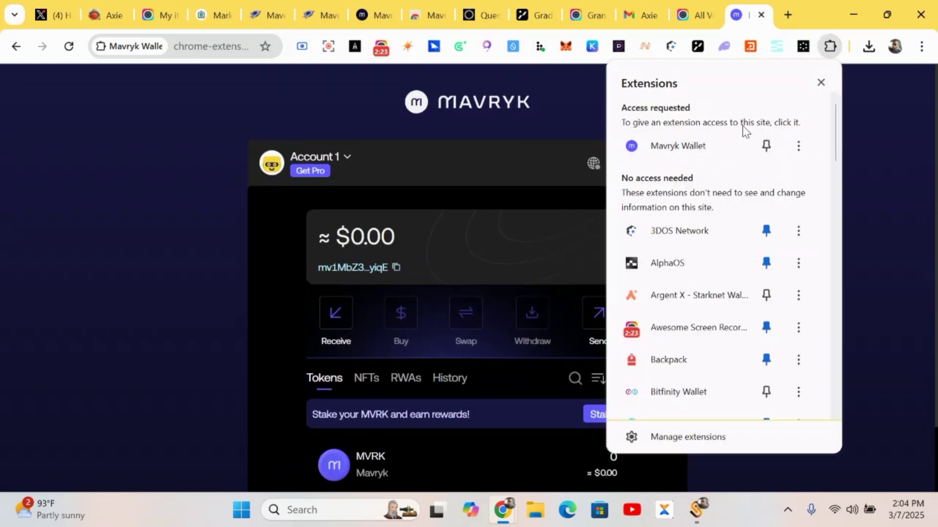
left_click(767, 145)
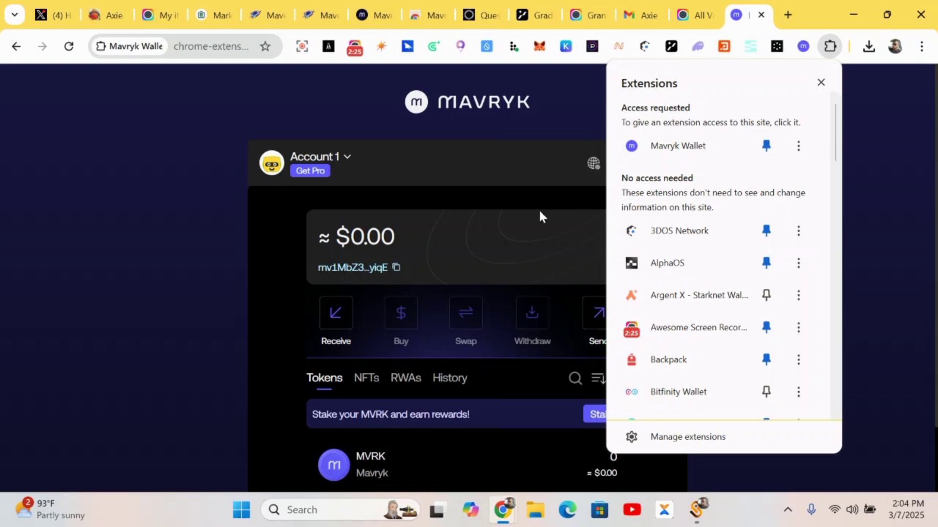
left_click(473, 180)
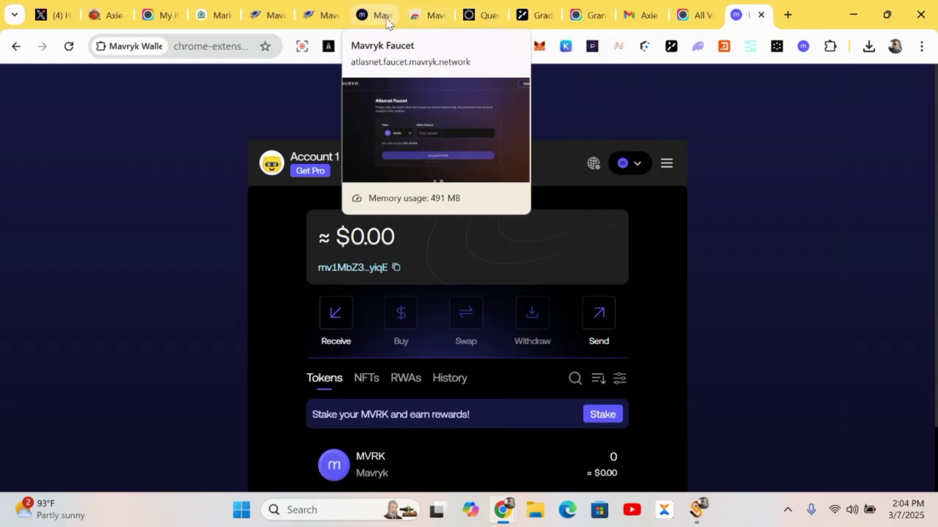
- Switch to the Mavryk Atlasnet Faucet page and dismiss the screen recorder's floating controls
left_click(369, 24)
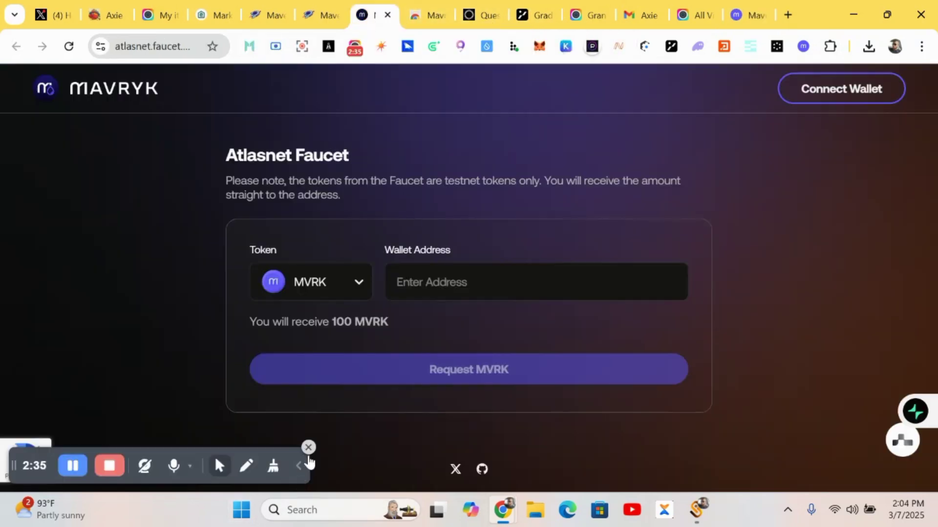
left_click(300, 464)
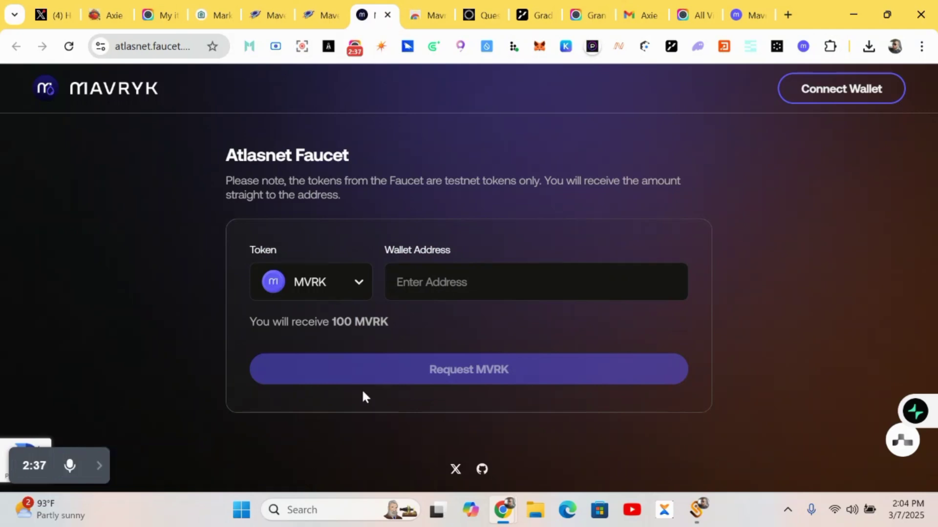
mouse_move(98, 475)
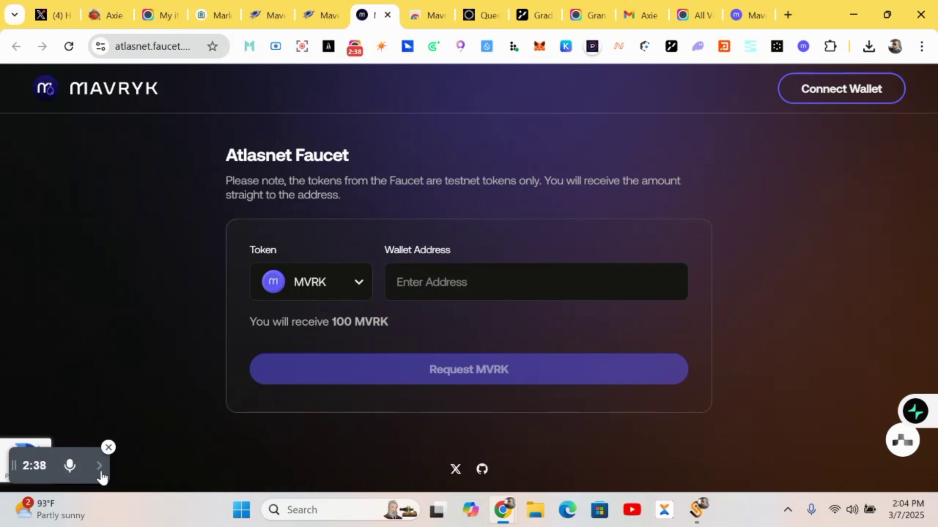
left_click(108, 448)
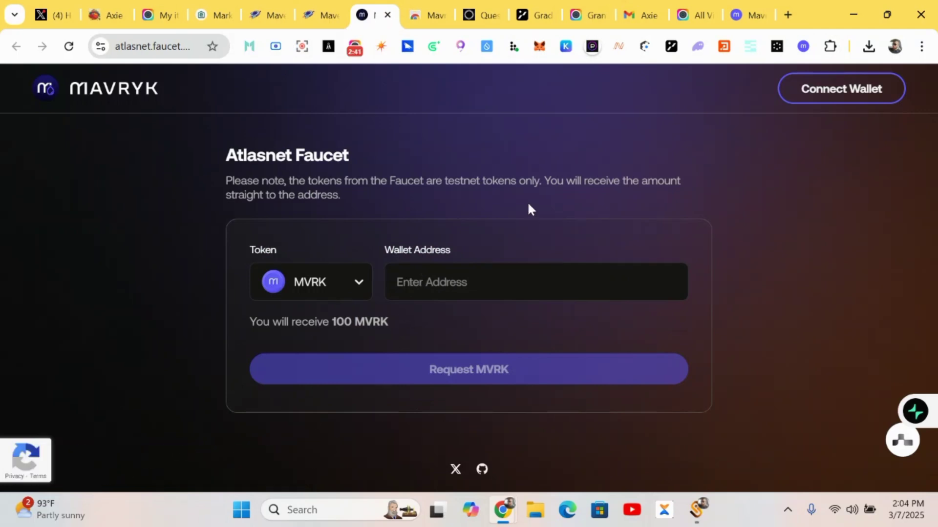
- Try to connect the Mavryk browser extension wallet to the faucet
left_click(815, 91)
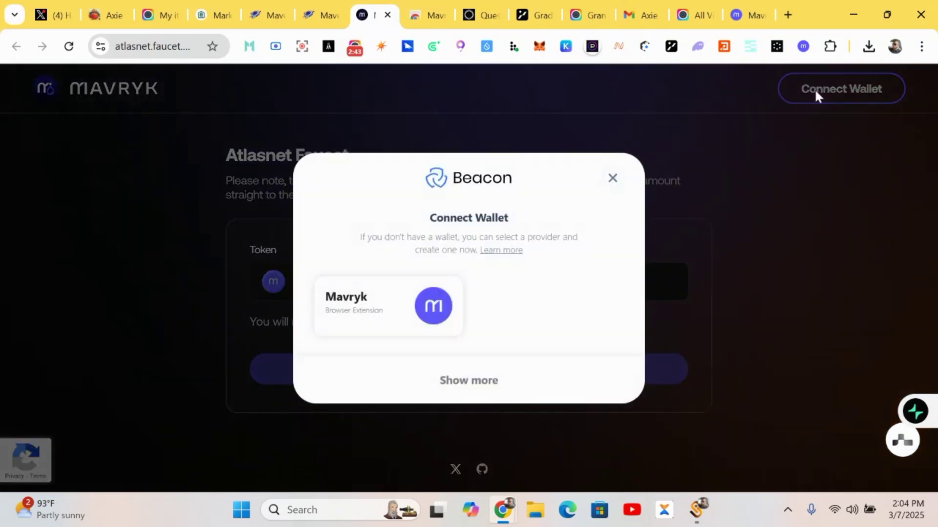
left_click(394, 324)
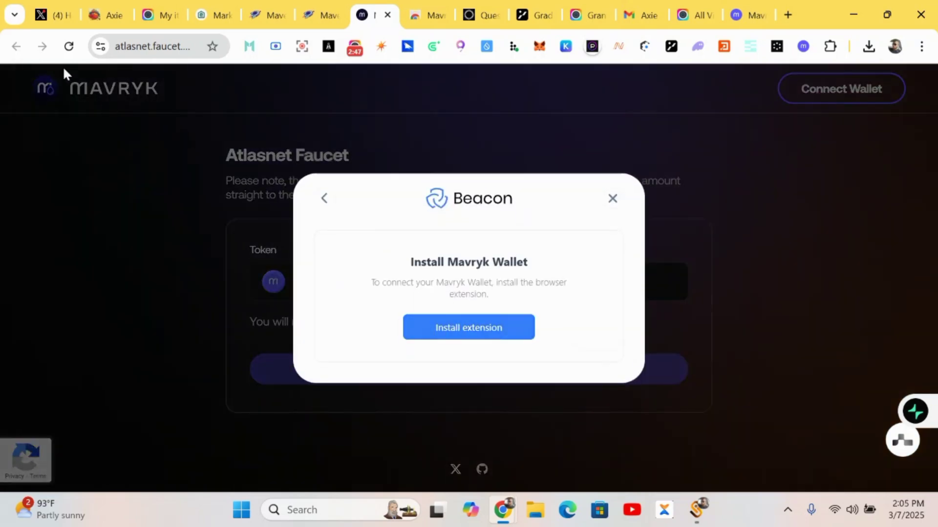
key("ctrl+a")
- Reload the faucet page and connect it to Account 1 of the Mavryk browser extension, confirming the connection request
left_click(69, 46)
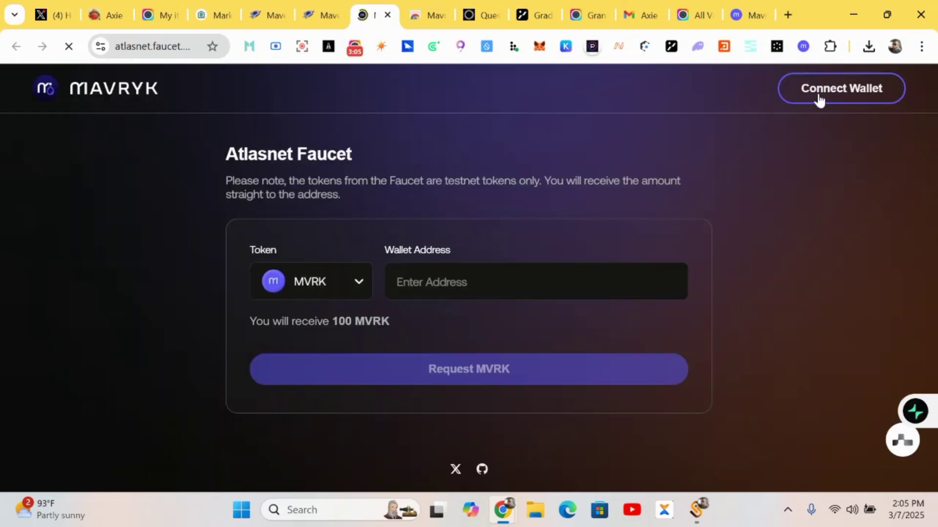
left_click(818, 94)
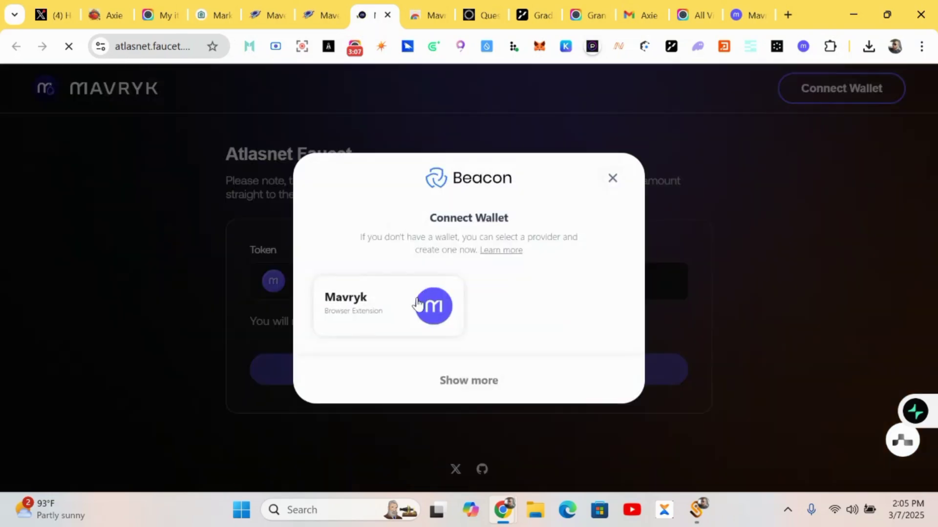
left_click(417, 304)
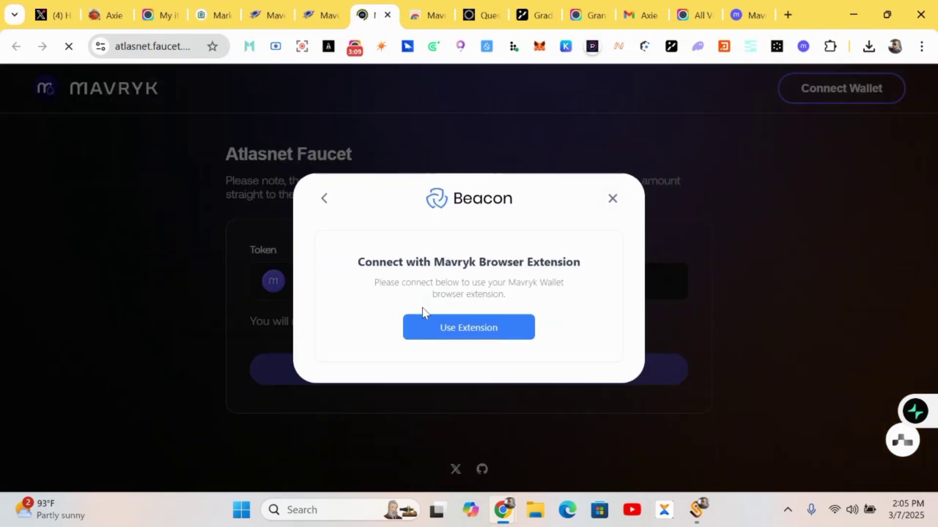
left_click(434, 330)
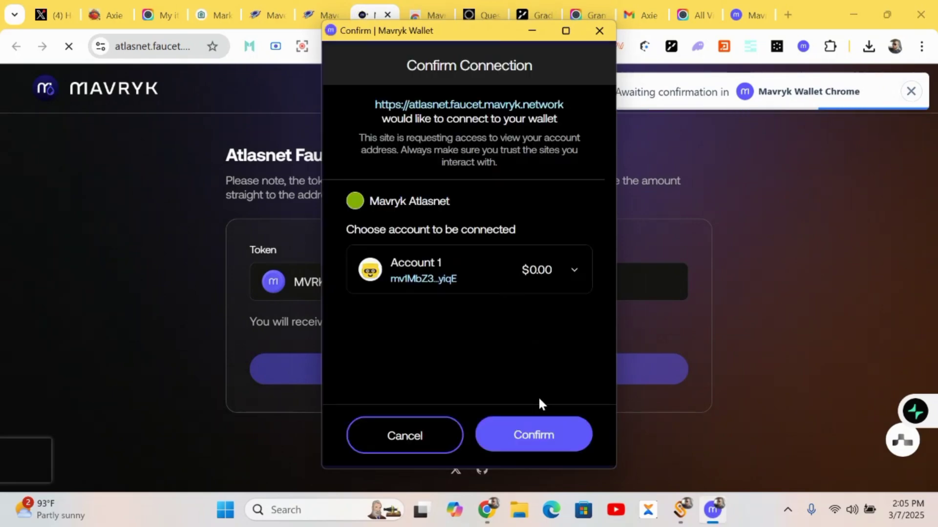
left_click(540, 425)
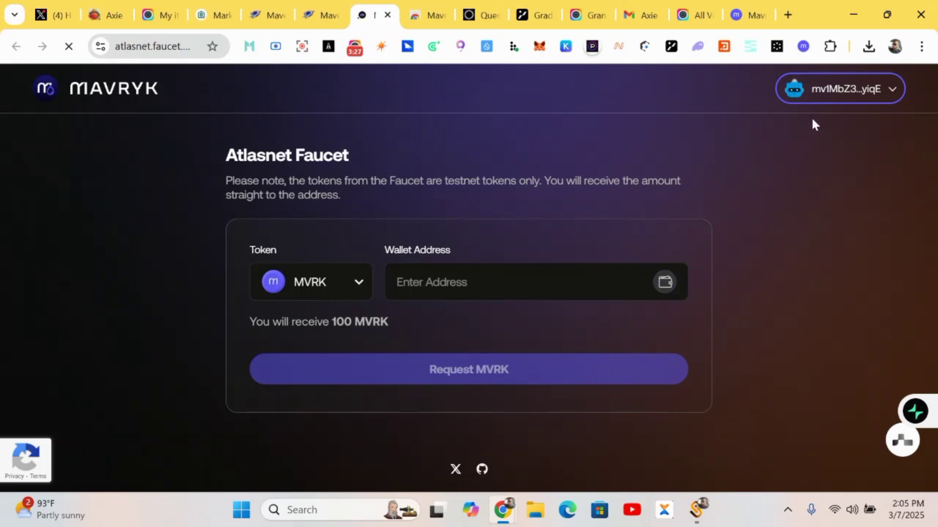
- Copy Account 1's address from the Mavryk wallet extension and paste it as the faucet's wallet address
left_click(830, 101)
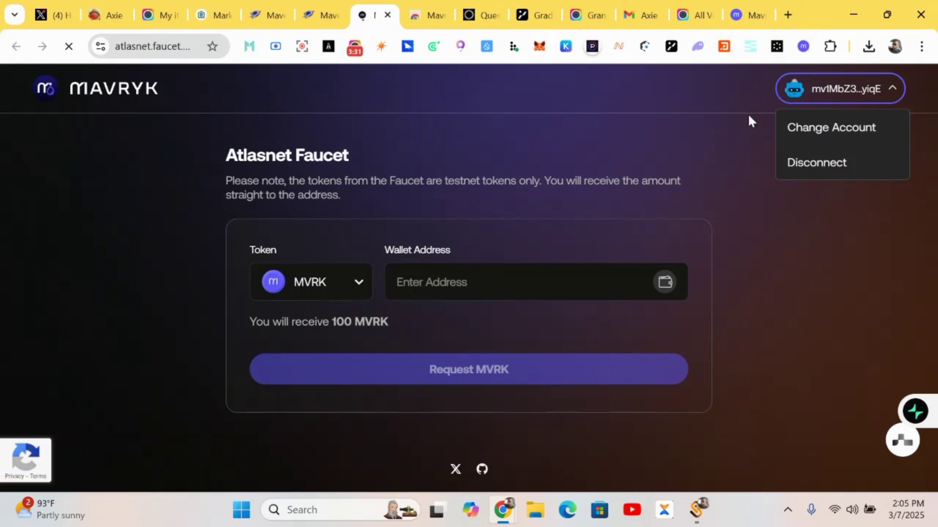
left_click(803, 46)
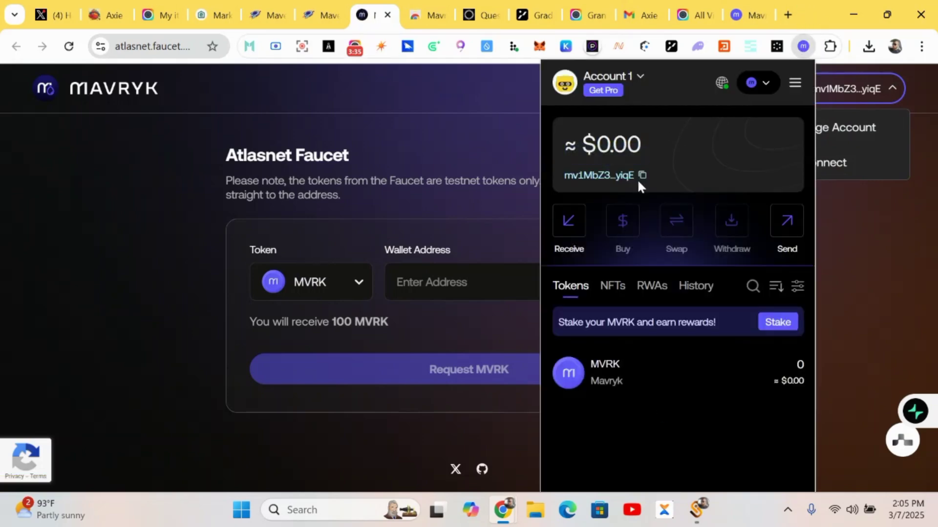
left_click(641, 175)
left_click(491, 280)
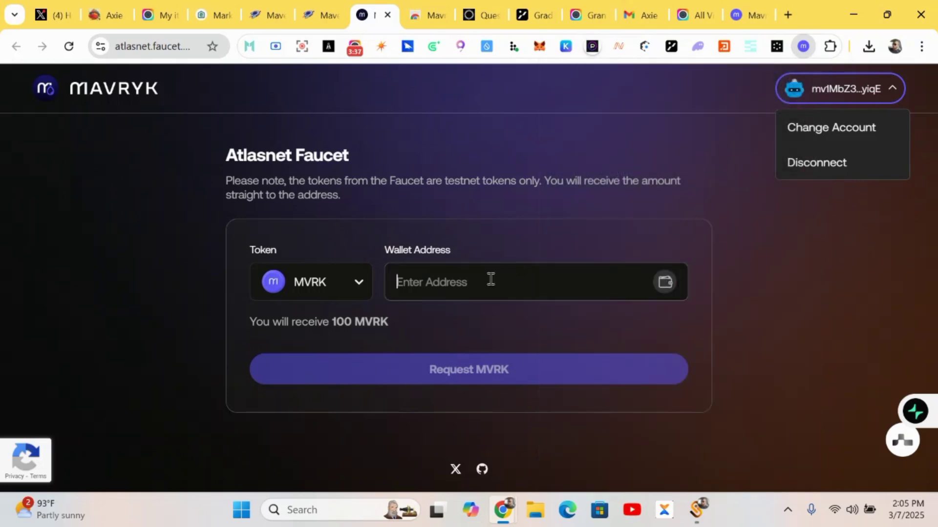
right_click(491, 280)
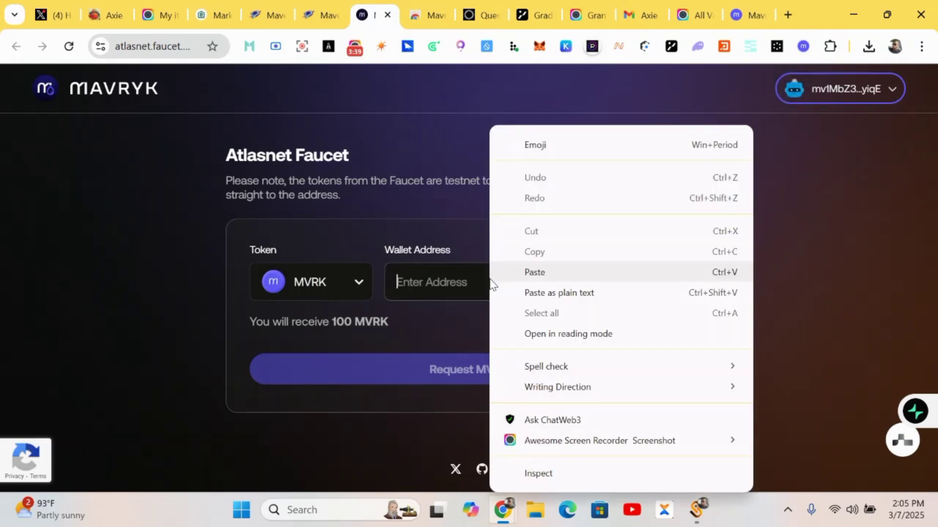
left_click(515, 272)
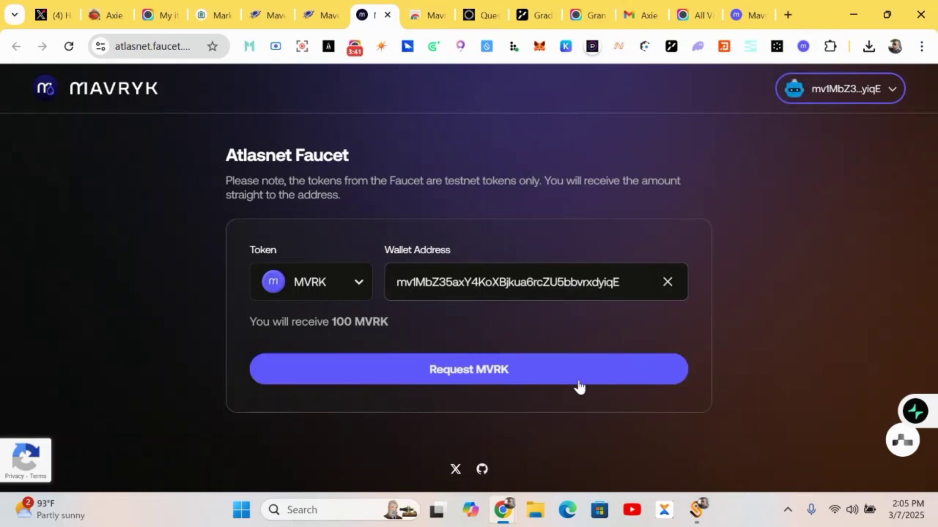
- Request MVRK testnet tokens from the faucet and check the balance in the wallet extension
left_click(543, 373)
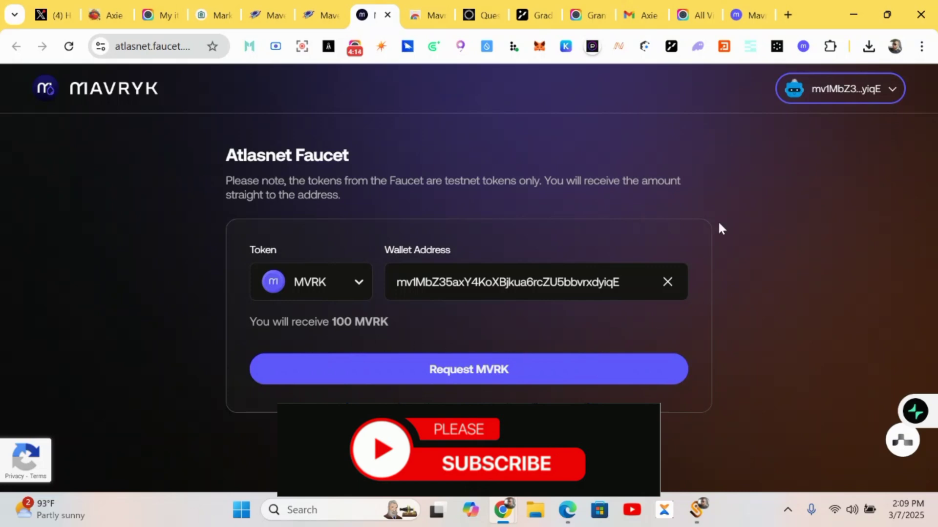
left_click(802, 47)
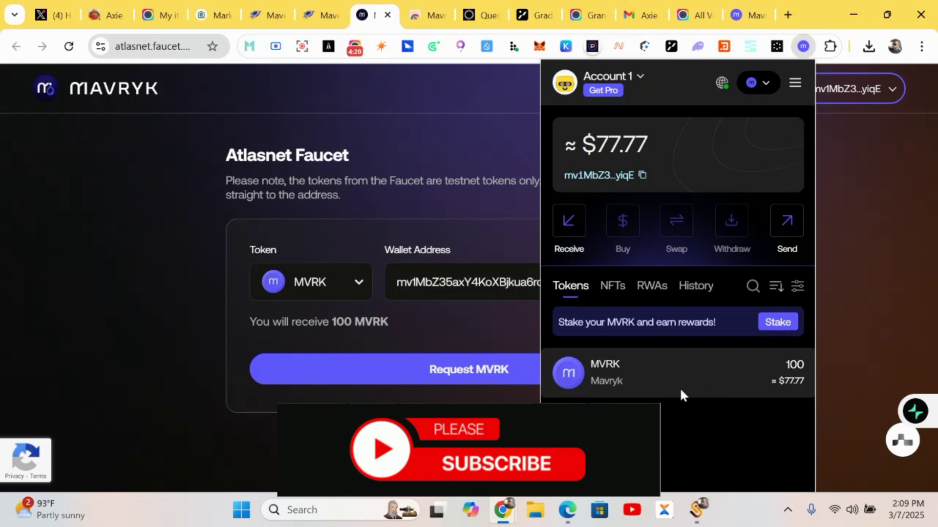
left_click(351, 403)
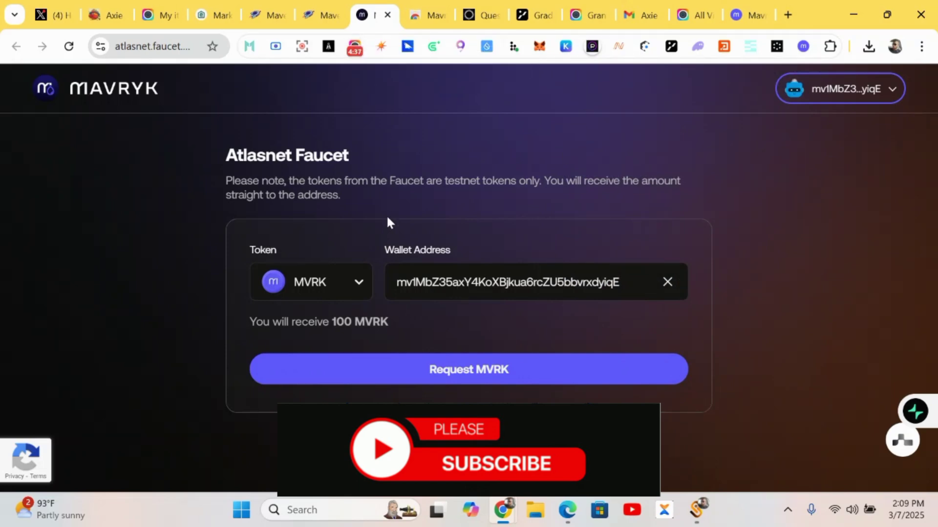
- Change the faucet token to MVN, request it for the same address, and view the wallet's token balances
left_click(344, 283)
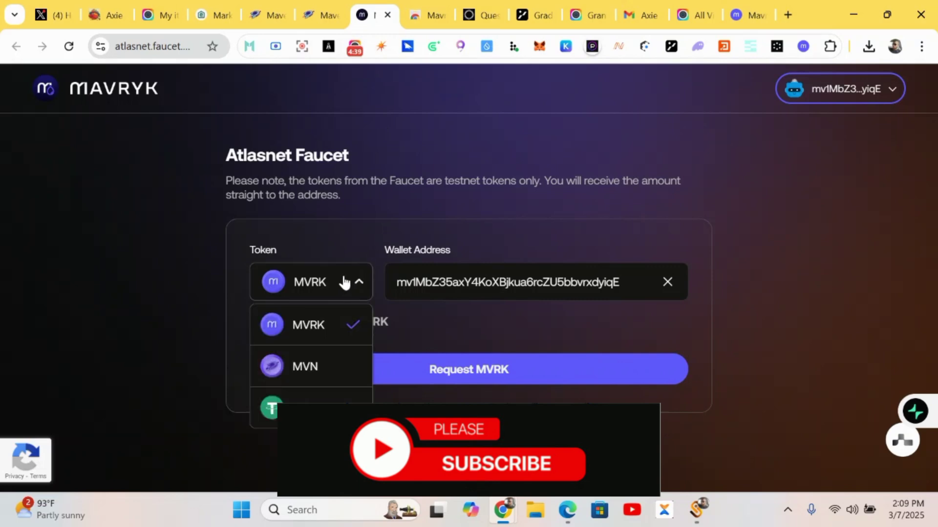
left_click(333, 365)
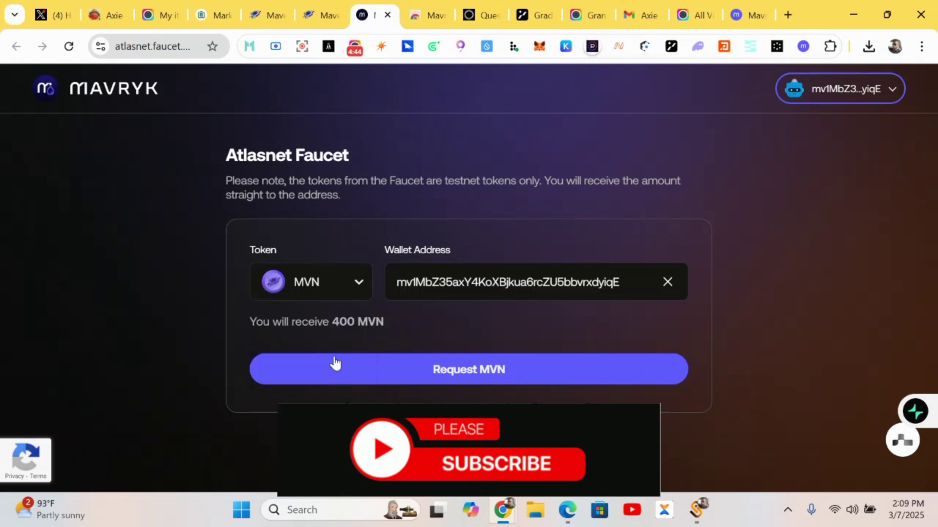
left_click(461, 368)
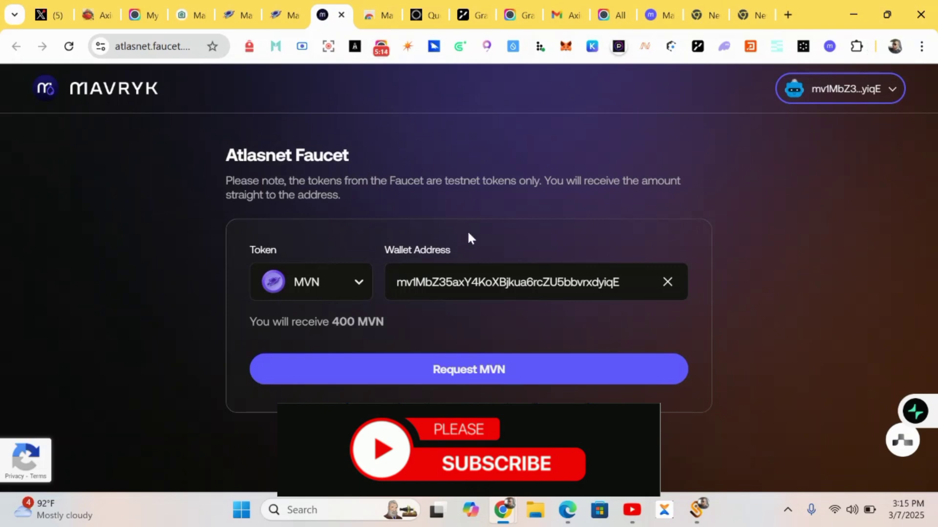
left_click(831, 51)
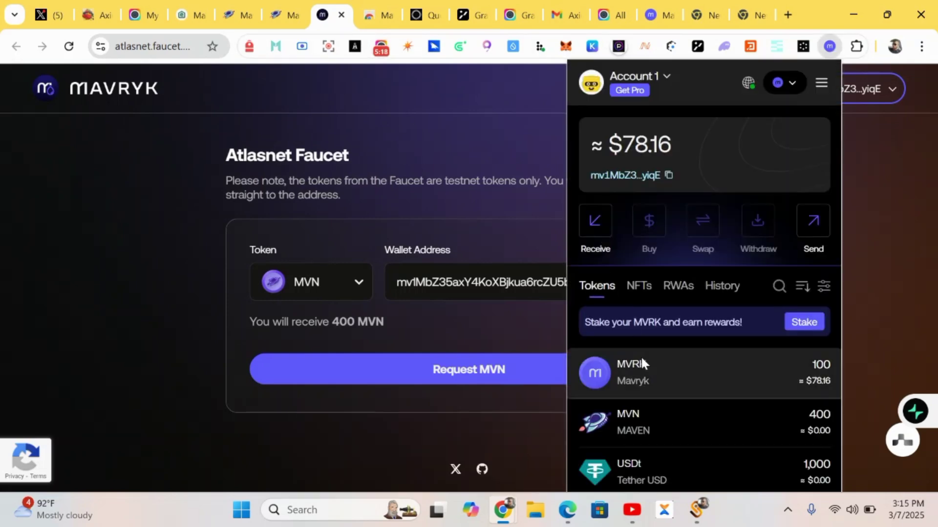
- Close the wallet extension, switch to the already open Maven Finance page and reload it
scroll(640, 356, "down", 1)
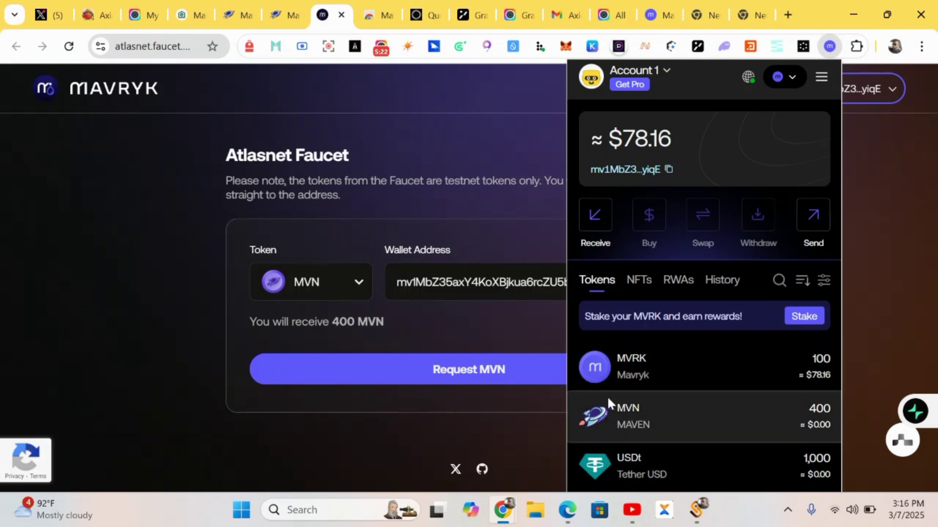
left_click(462, 156)
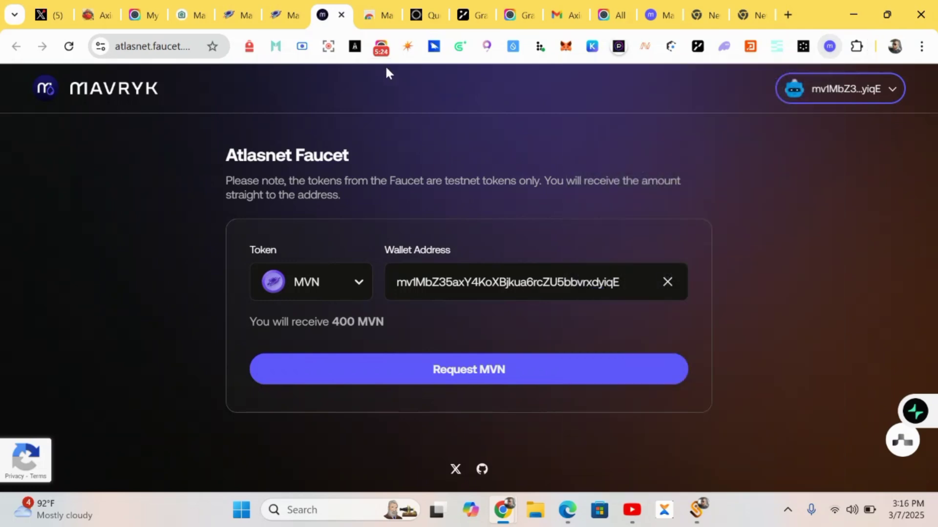
left_click(302, 26)
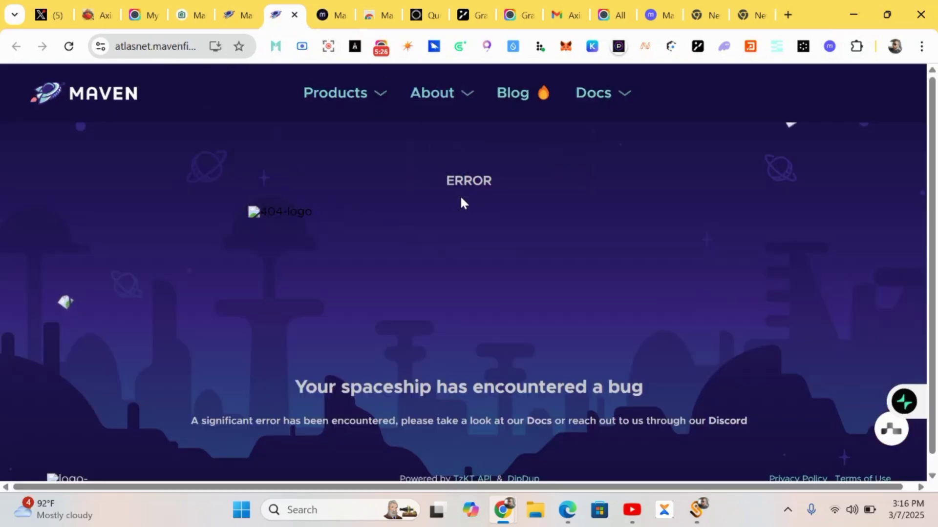
left_click(72, 48)
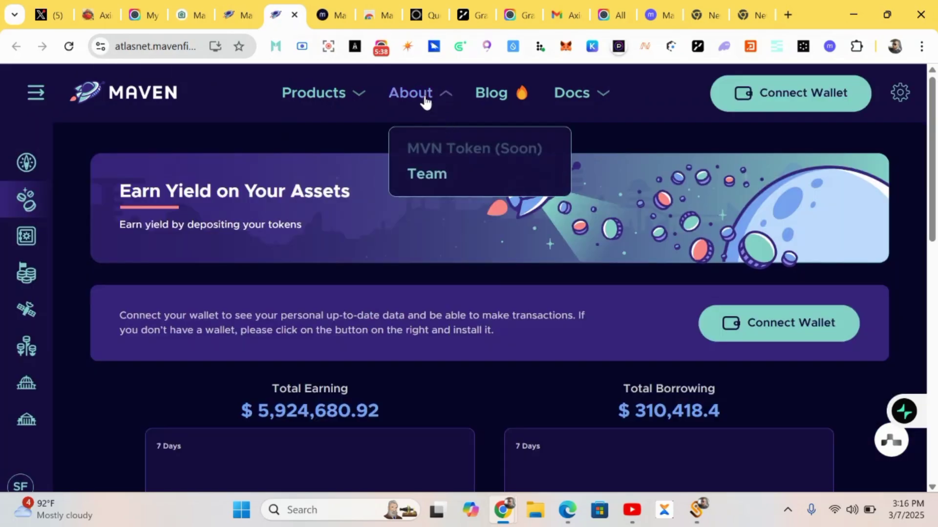
- Connect Maven Finance to Account 1 through the Mavryk browser extension and confirm the connection request
left_click(740, 98)
left_click(388, 320)
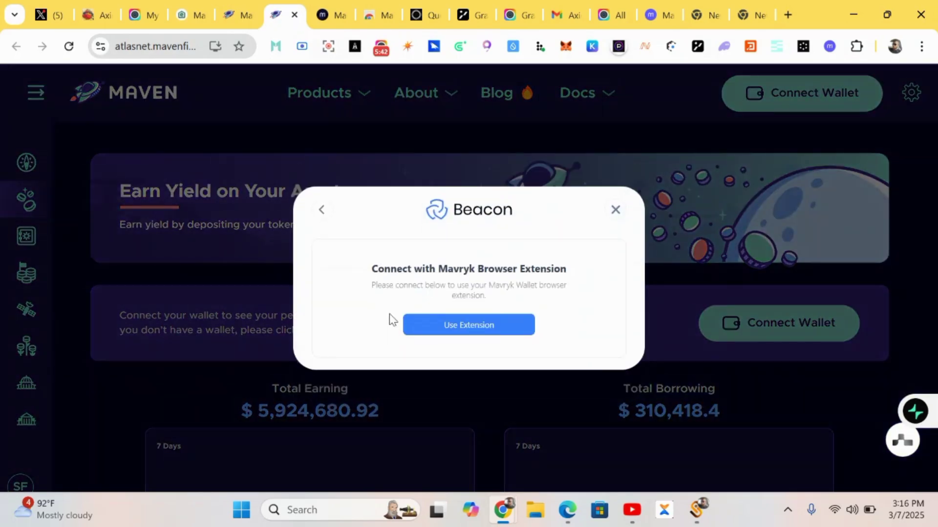
left_click(417, 321)
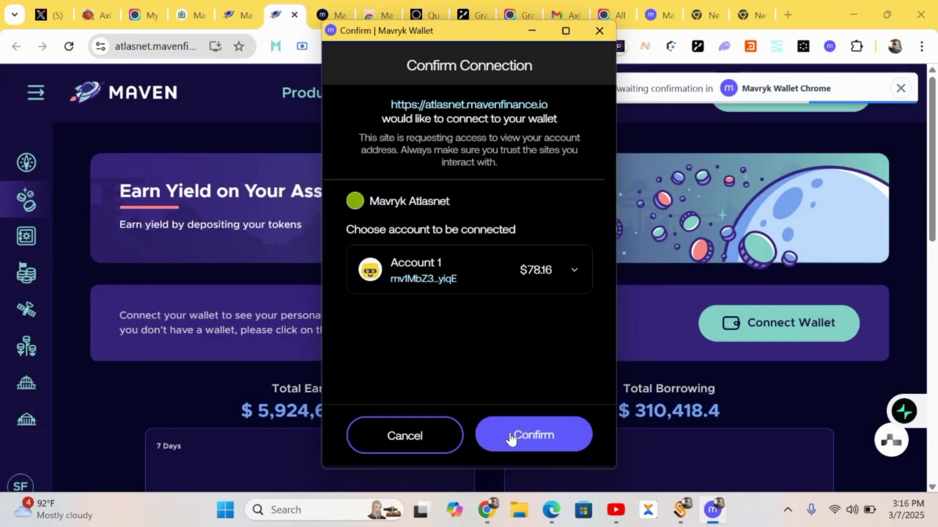
left_click(509, 437)
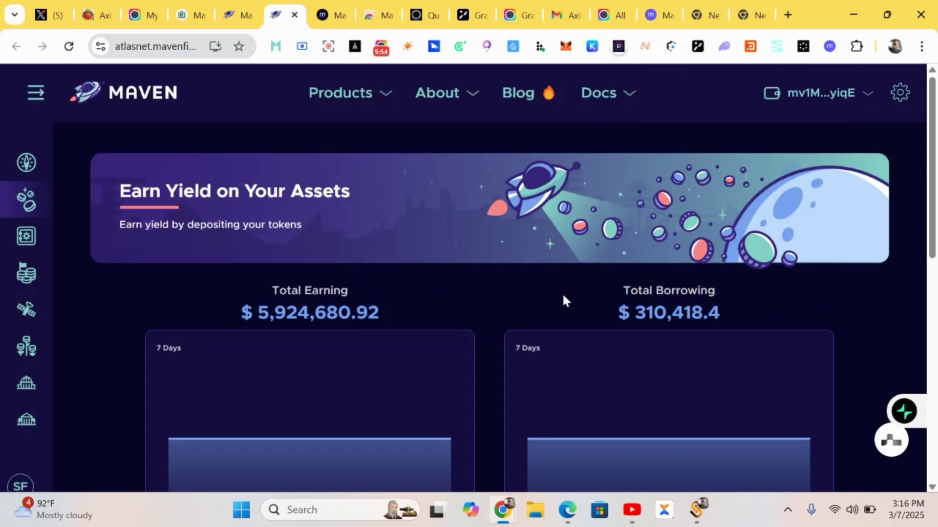
- Look over Maven's Earn page, including the total earning and total borrowing charts
mouse_move(527, 345)
scroll(406, 293, "down", 3)
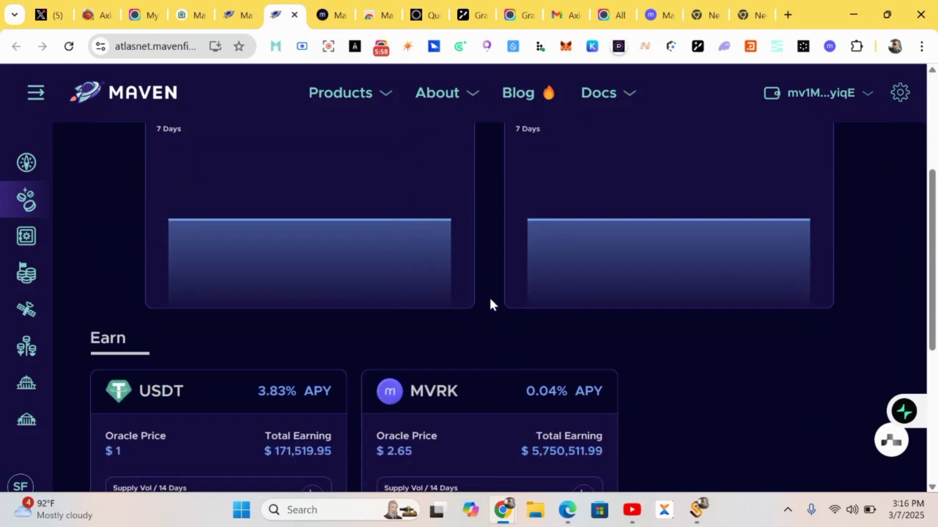
scroll(490, 301, "down", 1)
scroll(490, 302, "up", 4)
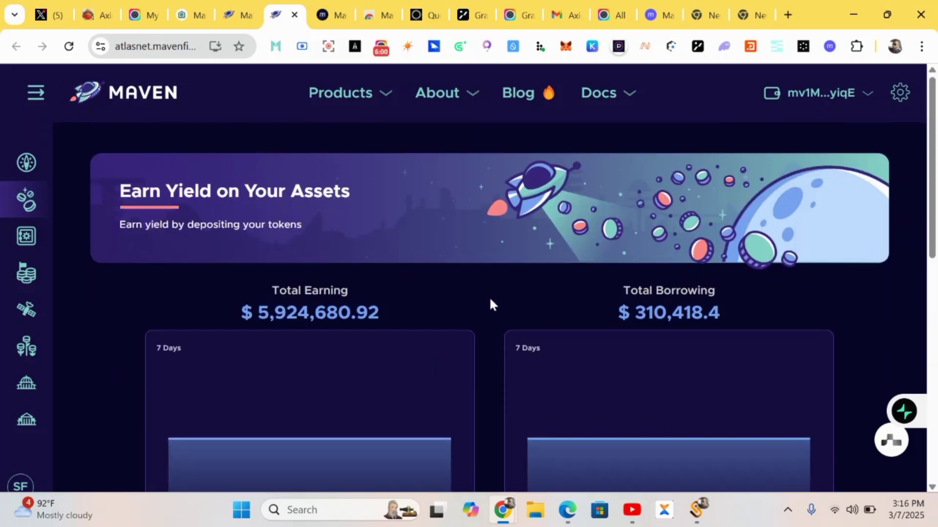
scroll(444, 287, "down", 1)
mouse_move(444, 287)
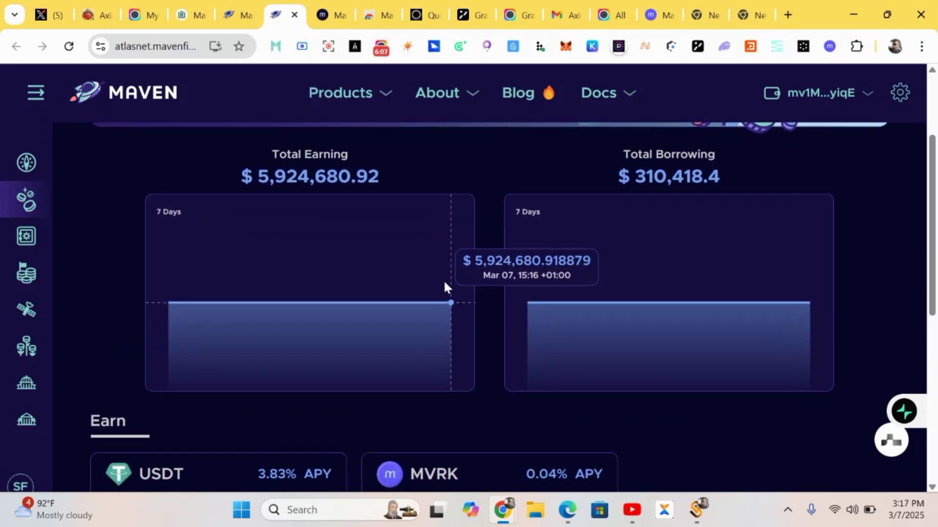
- Deposit 20 USDT into Maven's USDT earn pool and confirm the operation in the Mavryk wallet
scroll(483, 234, "down", 3)
scroll(306, 338, "down", 2)
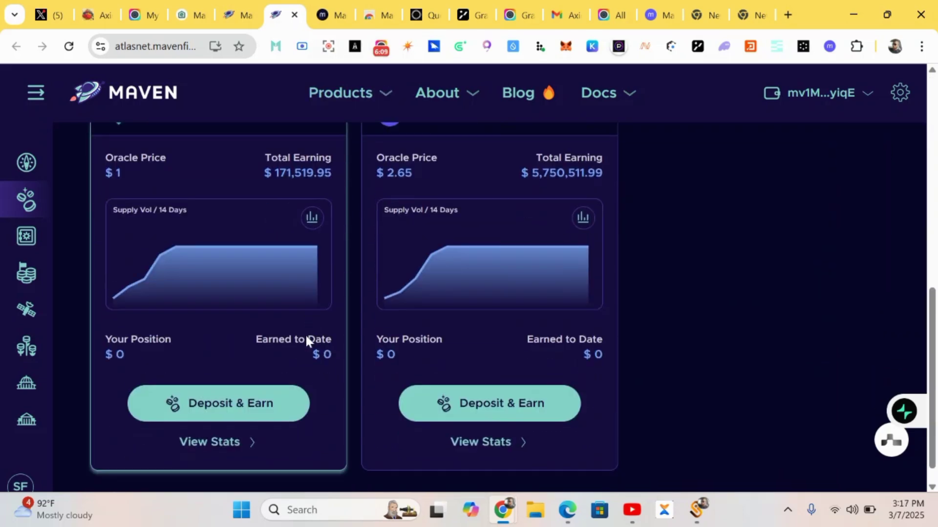
left_click(244, 417)
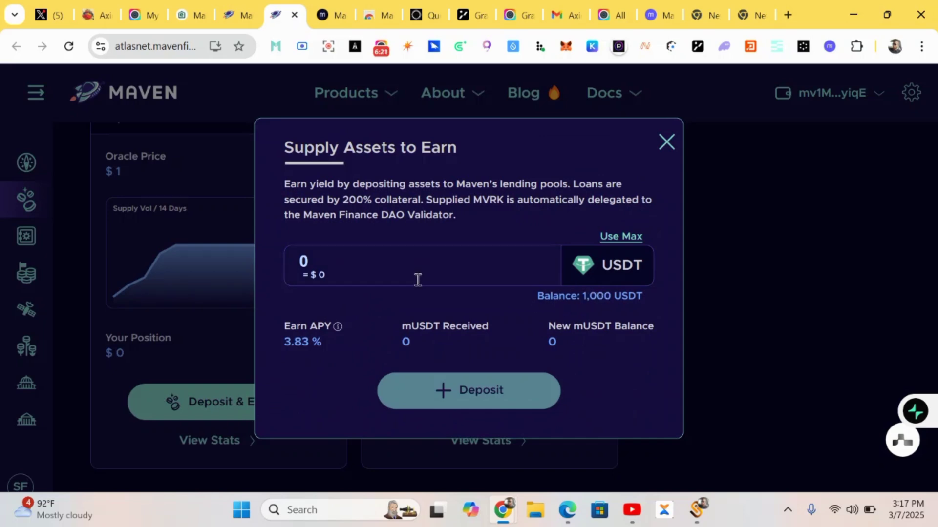
left_click(372, 261)
type("20")
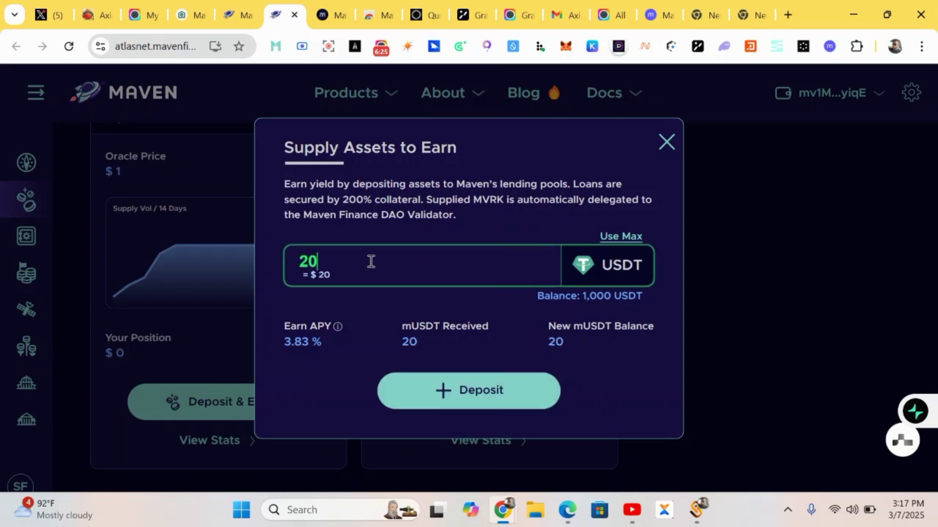
left_click(482, 397)
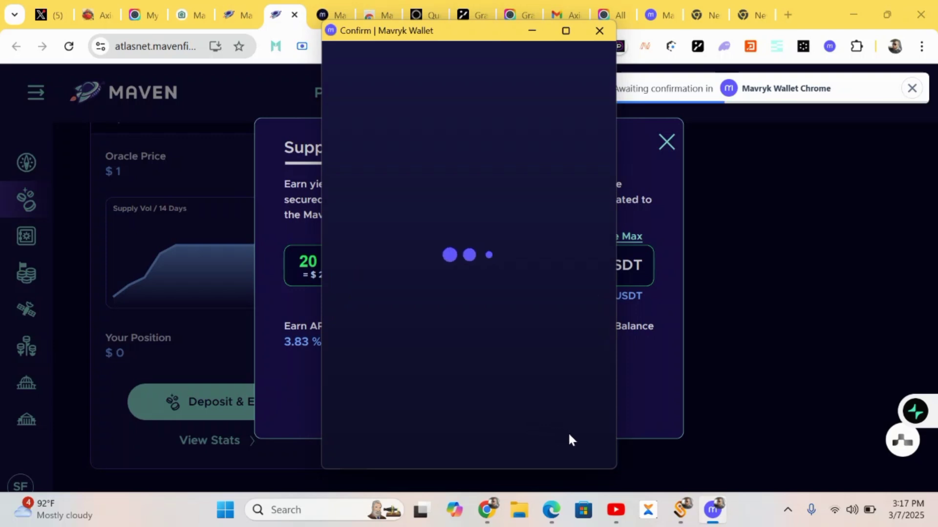
left_click(541, 442)
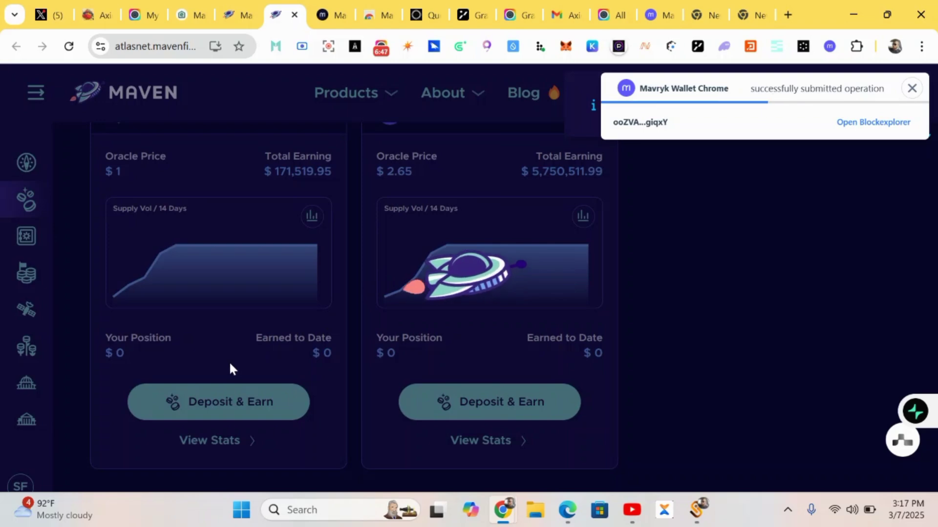
- Deposit 20 MVRK into Maven's MVRK earn pool and confirm the operation in the Mavryk wallet
scroll(432, 364, "up", 2)
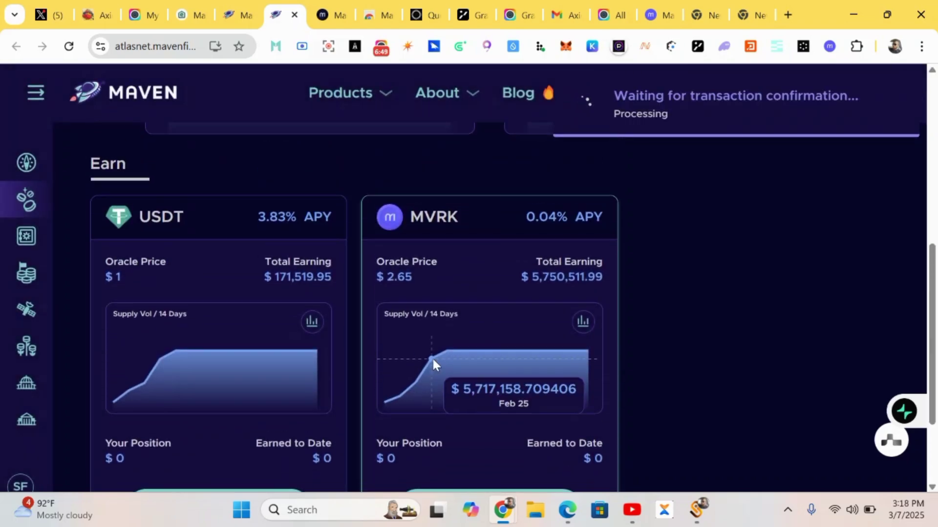
scroll(435, 345, "down", 1)
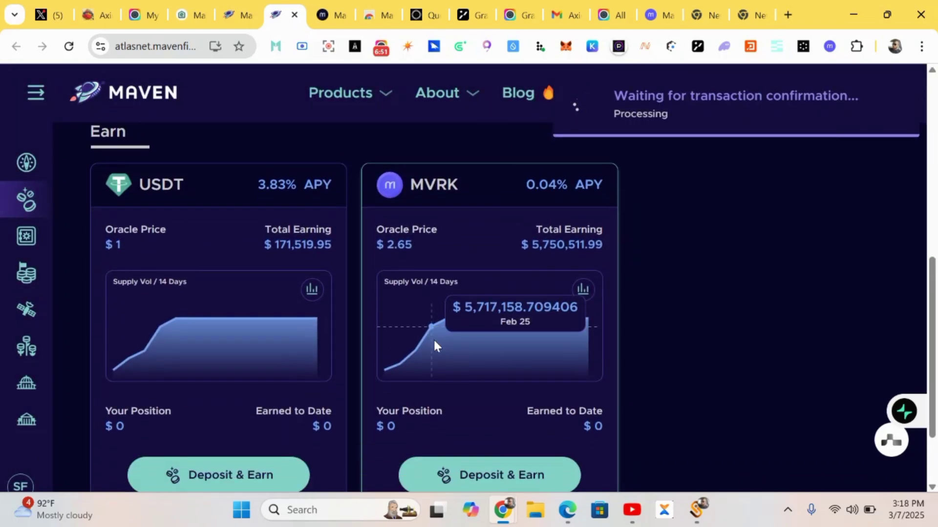
scroll(471, 403, "down", 1)
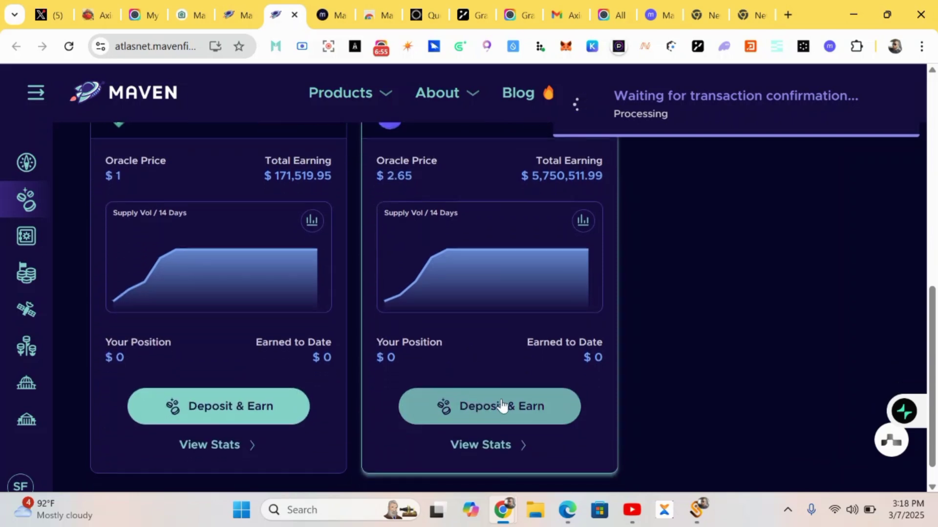
left_click(502, 405)
left_click(374, 260)
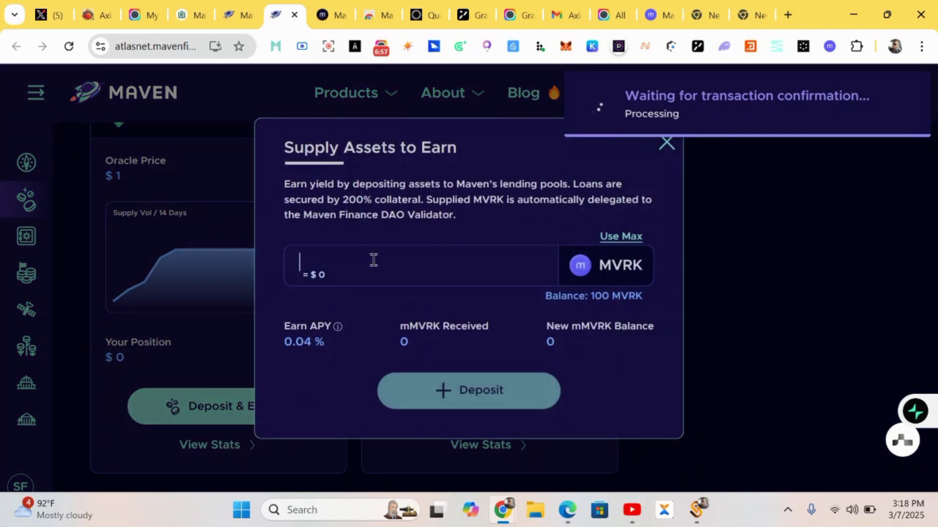
type("2")
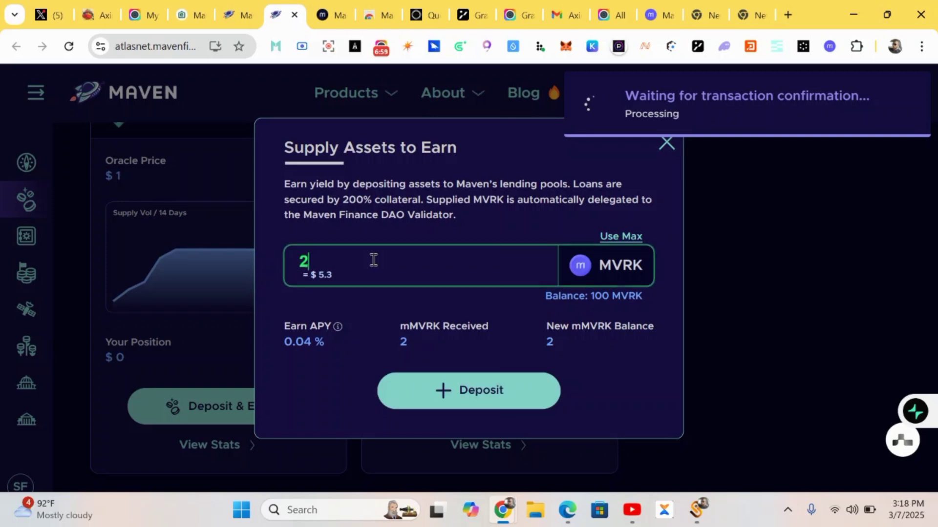
type("00")
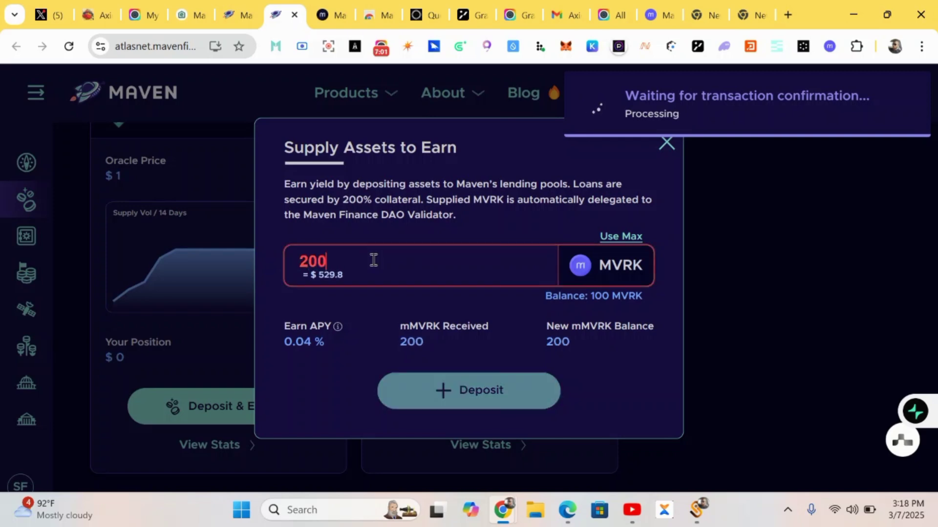
key("BackSpace")
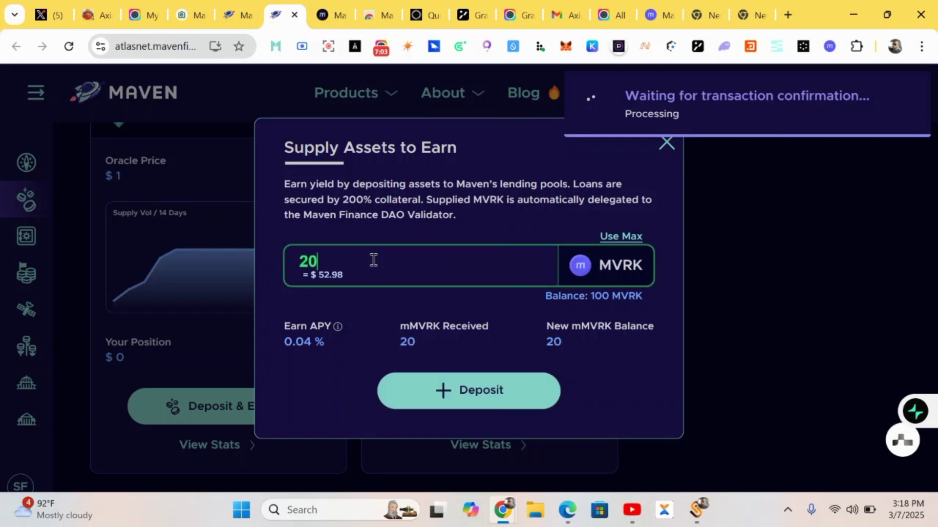
left_click(417, 390)
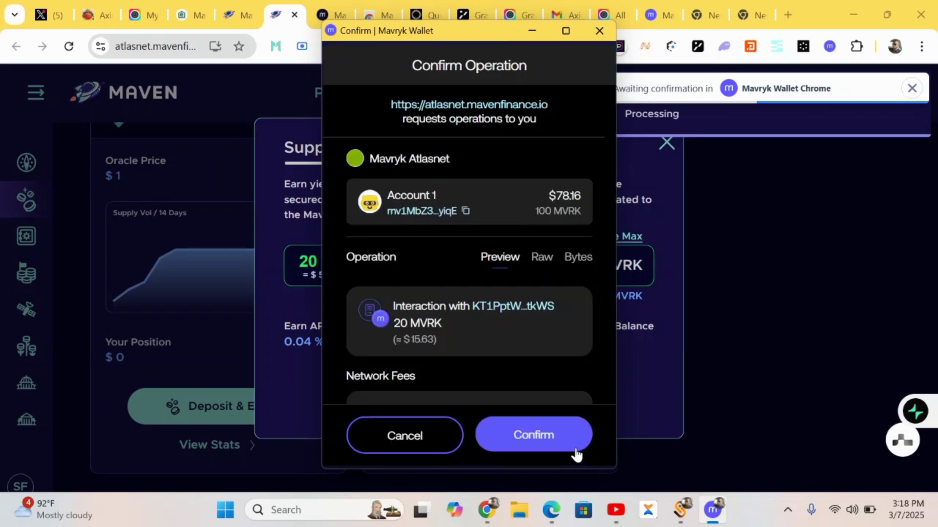
left_click(559, 447)
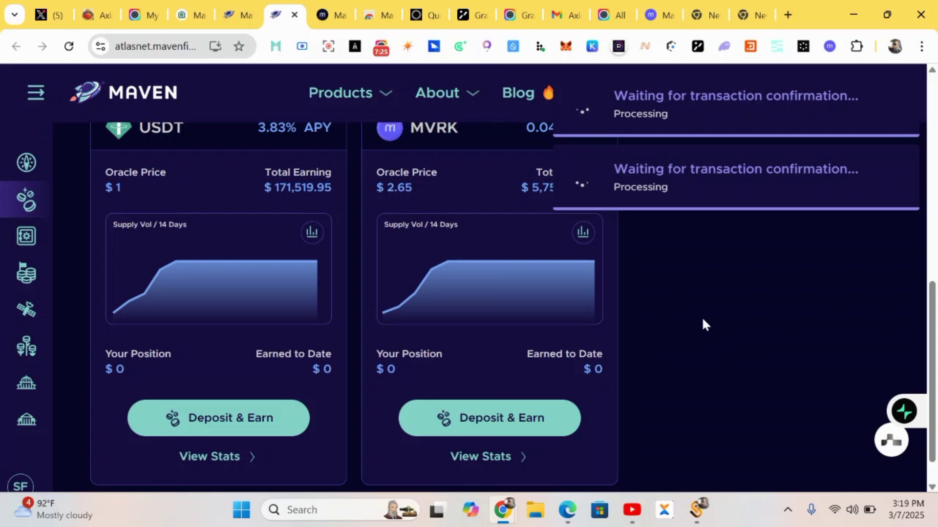
- Switch to Maven's Borrow page, start borrowing USDT, name the new vault "kryptotalker" and continue to collateral selection
left_click(240, 16)
scroll(294, 199, "down", 8)
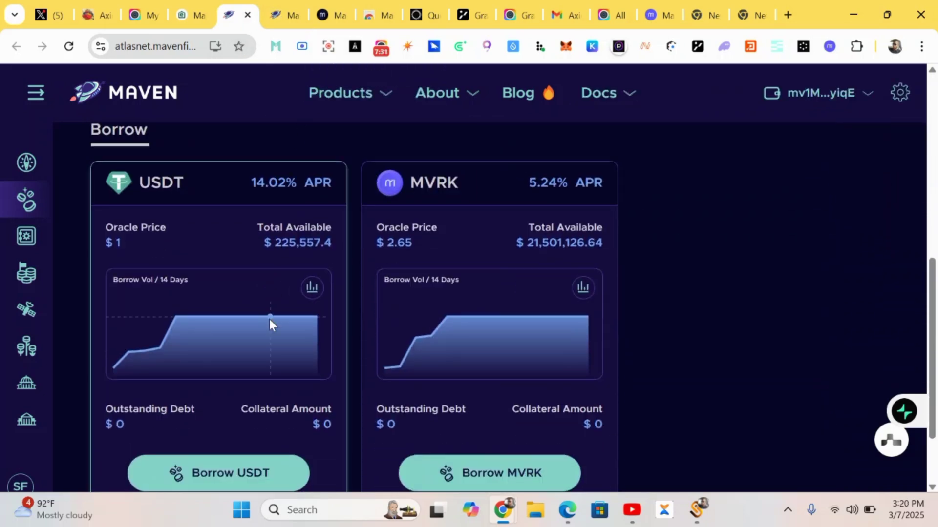
left_click(223, 470)
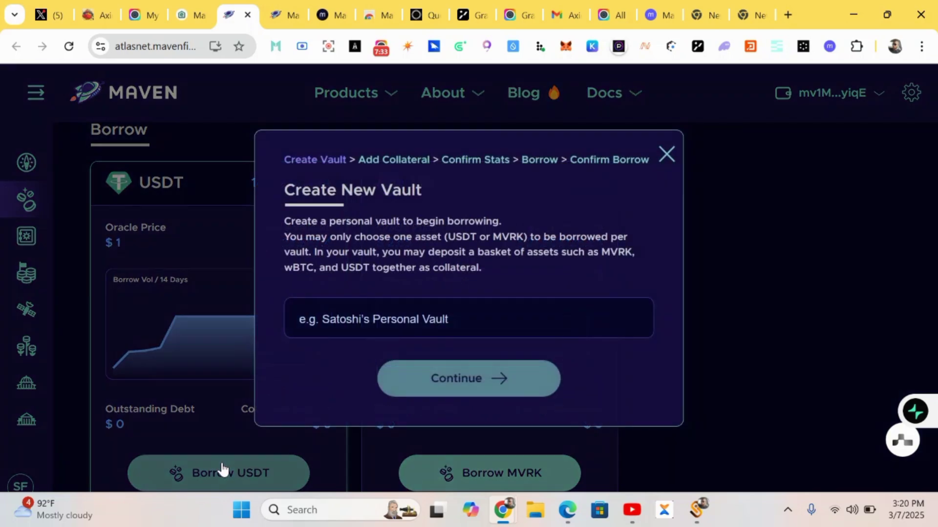
left_click(358, 322)
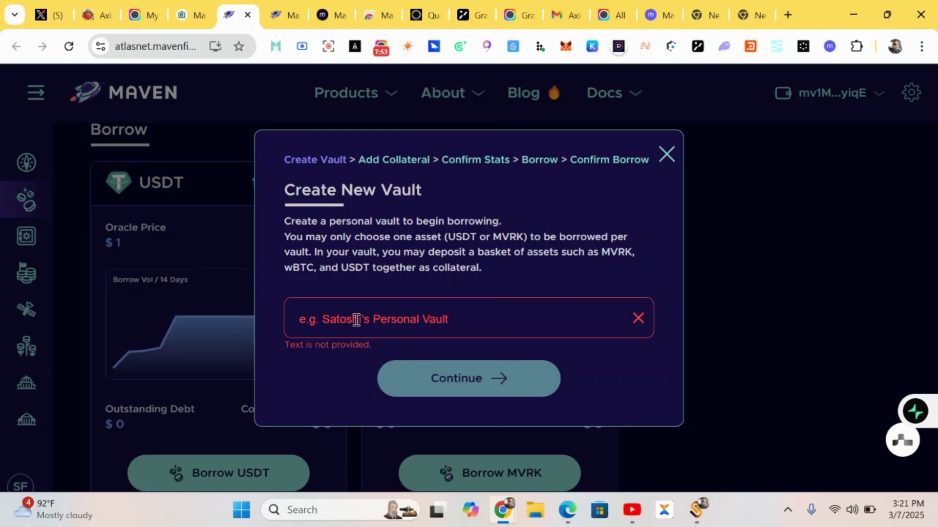
left_click(357, 320)
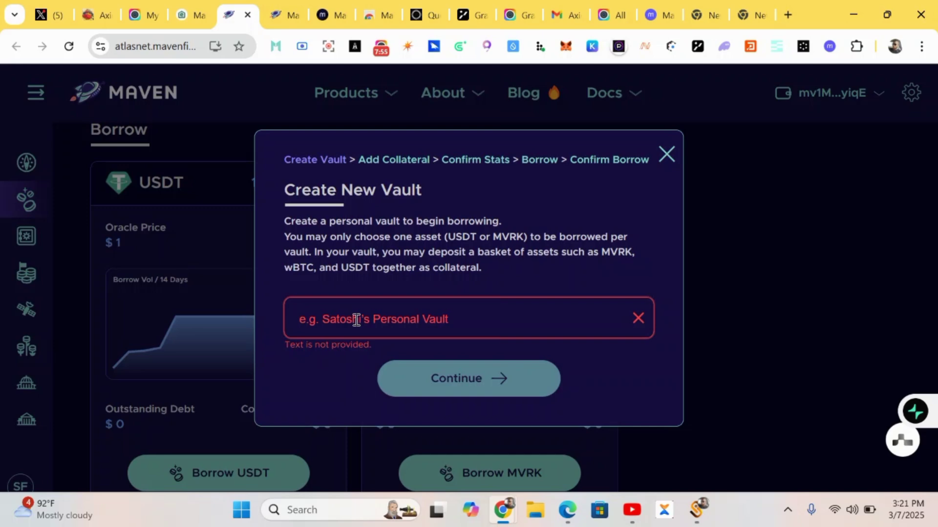
type("k")
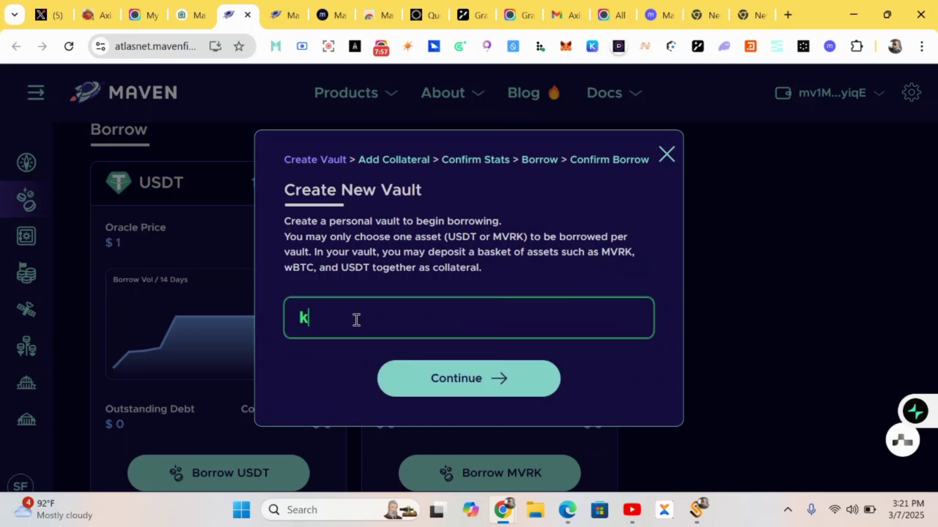
type("rypto")
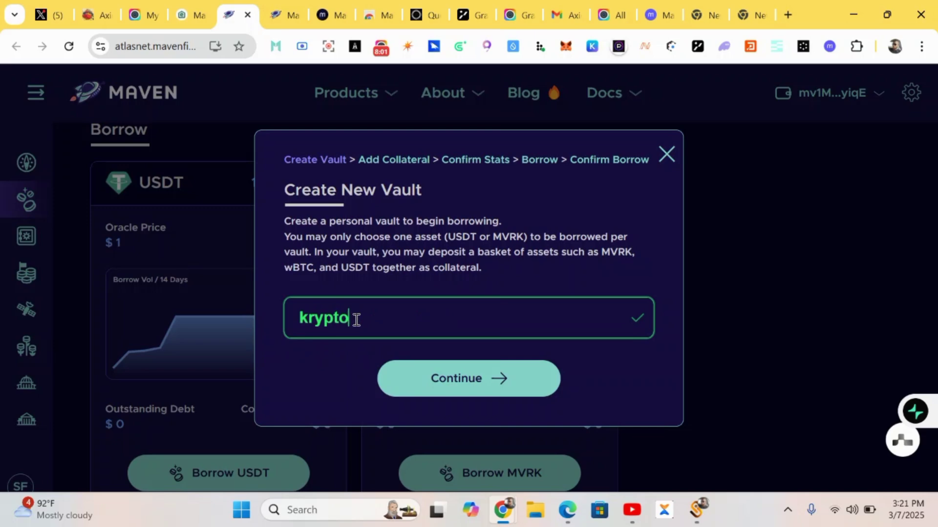
type("talker")
left_click(465, 390)
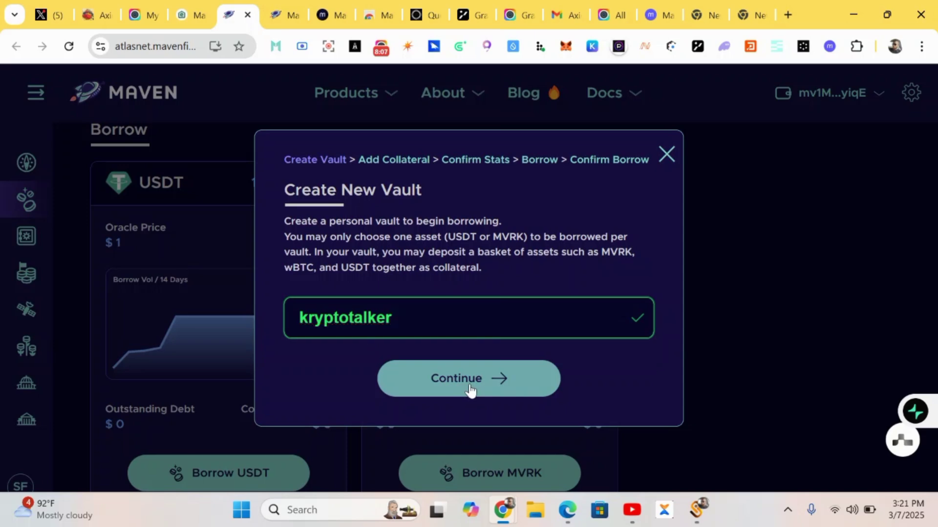
left_click(367, 232)
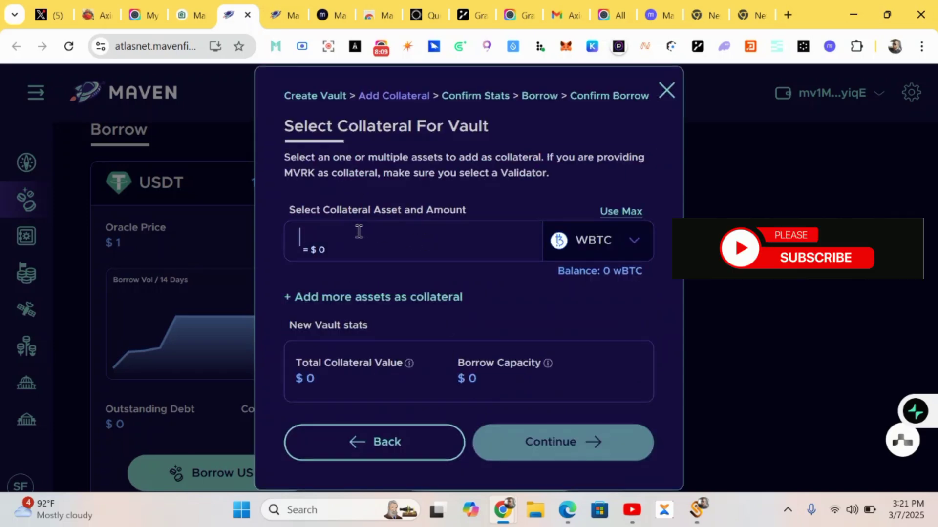
left_click(618, 247)
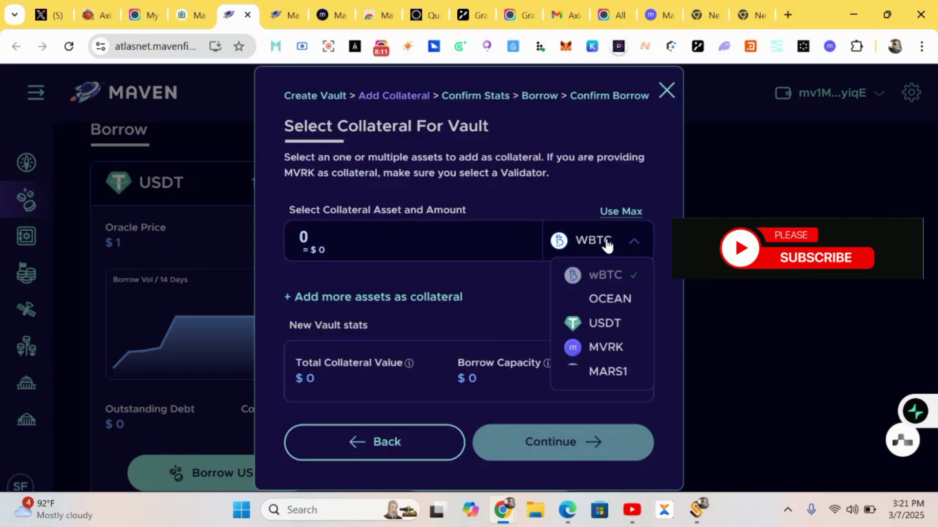
left_click(589, 326)
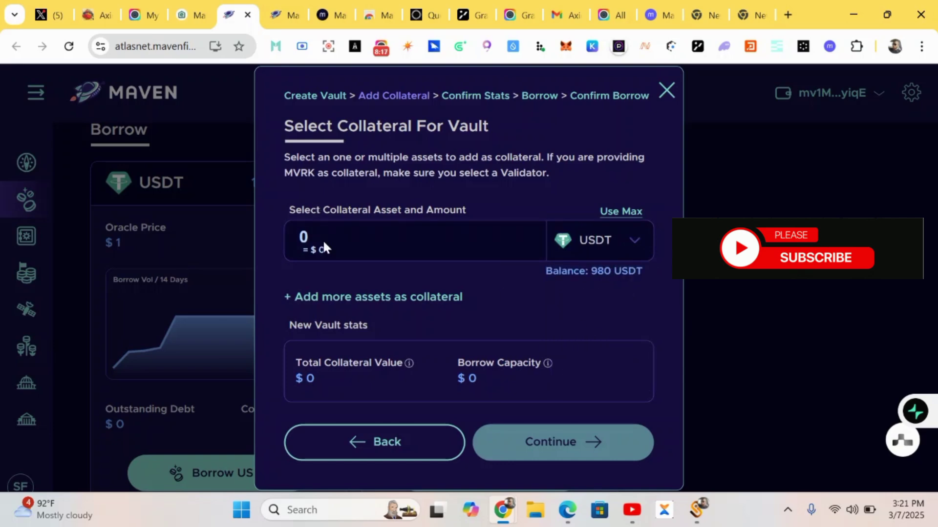
left_click(354, 231)
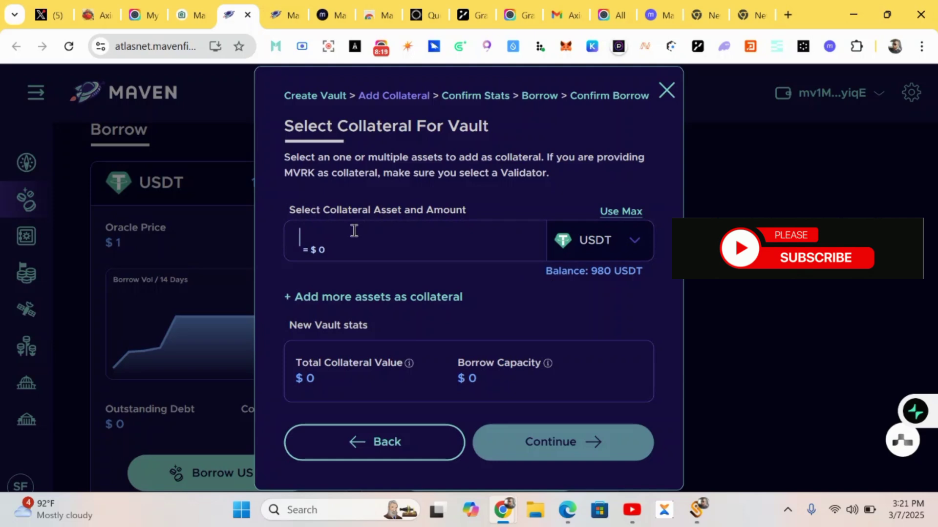
left_click(634, 240)
left_click(569, 276)
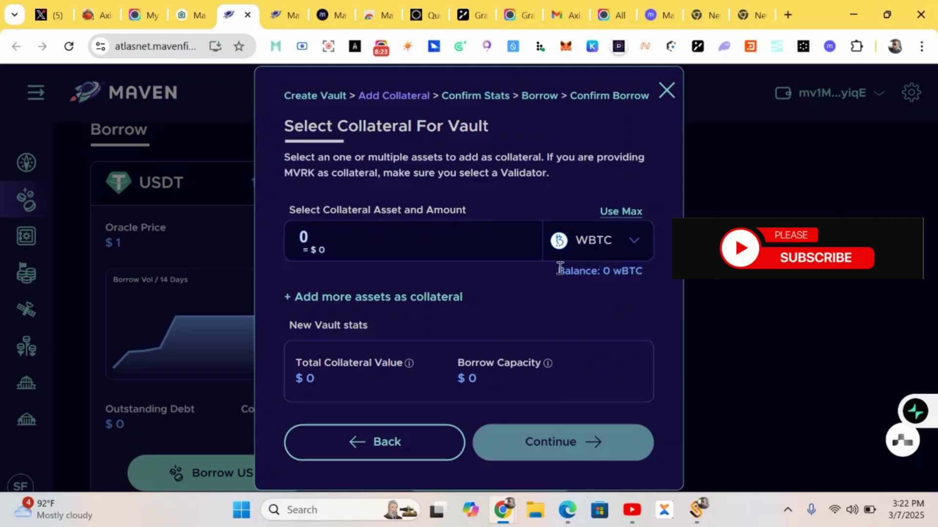
left_click(454, 242)
type("2")
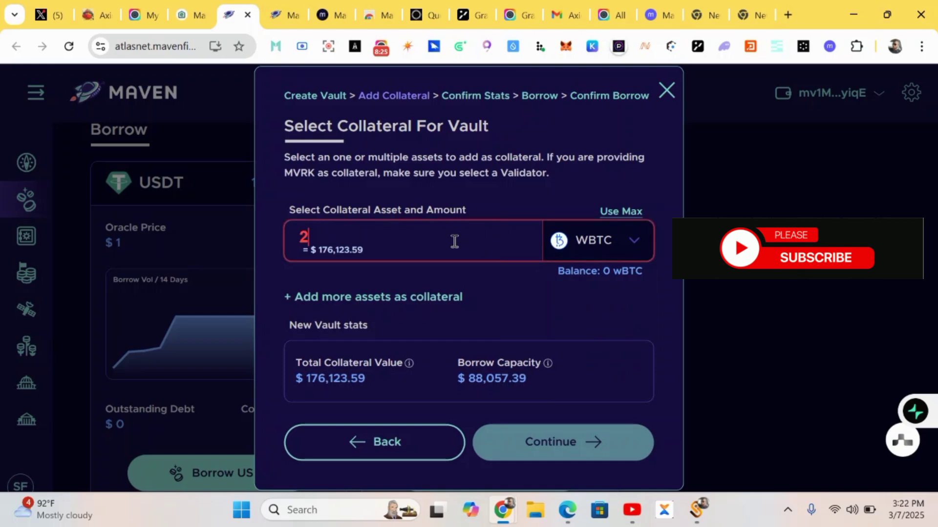
type("9")
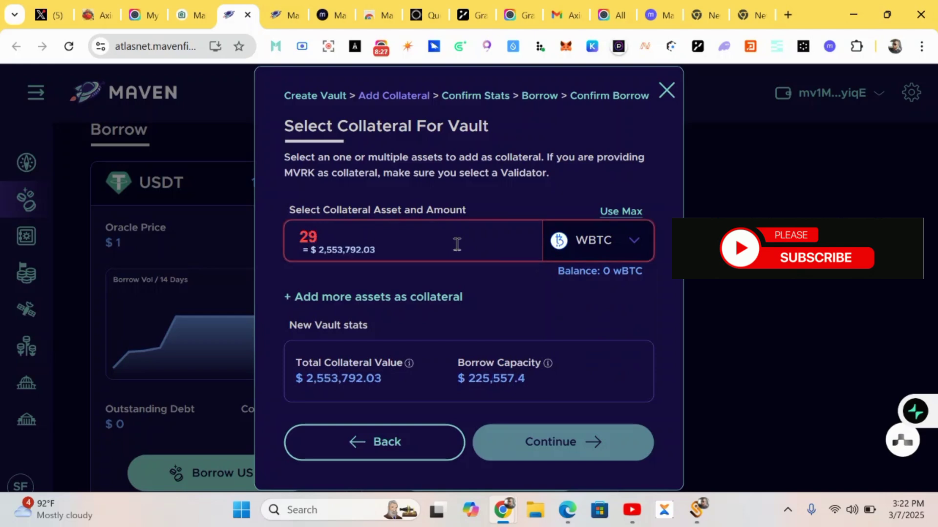
- Set 20 USDT as the vault's collateral, then create the vault and confirm the operation in the Mavryk wallet
left_click(618, 256)
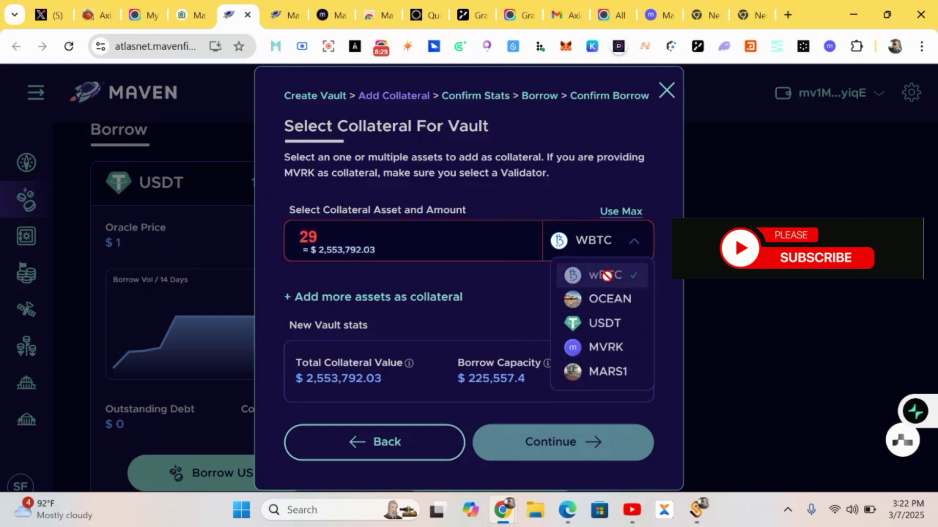
left_click(601, 325)
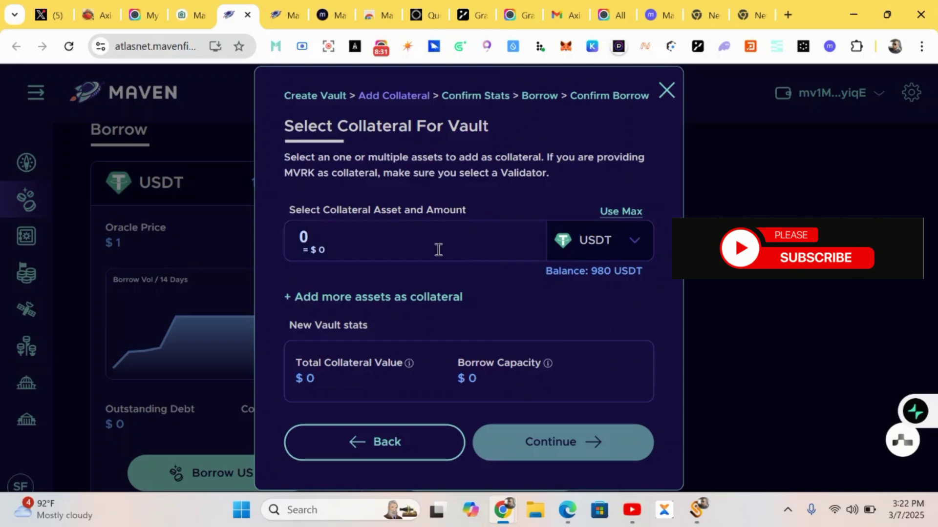
type("20")
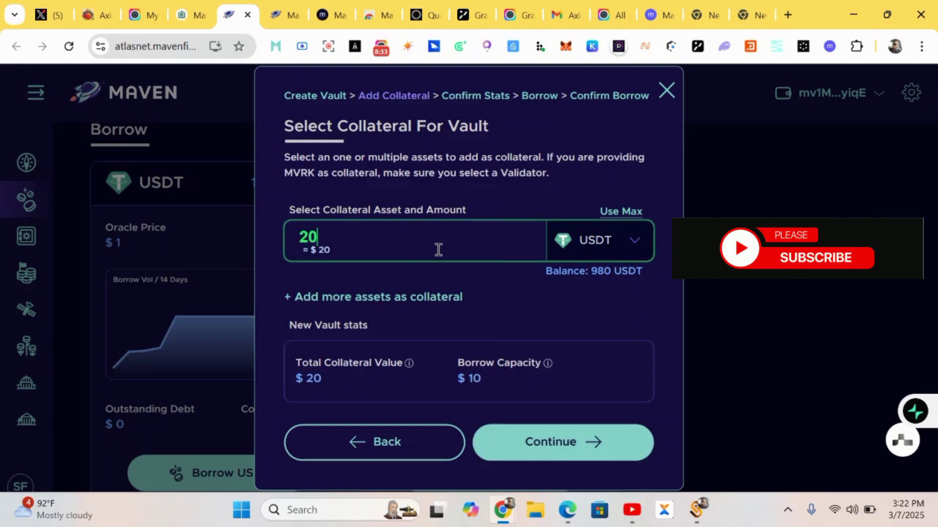
left_click(533, 440)
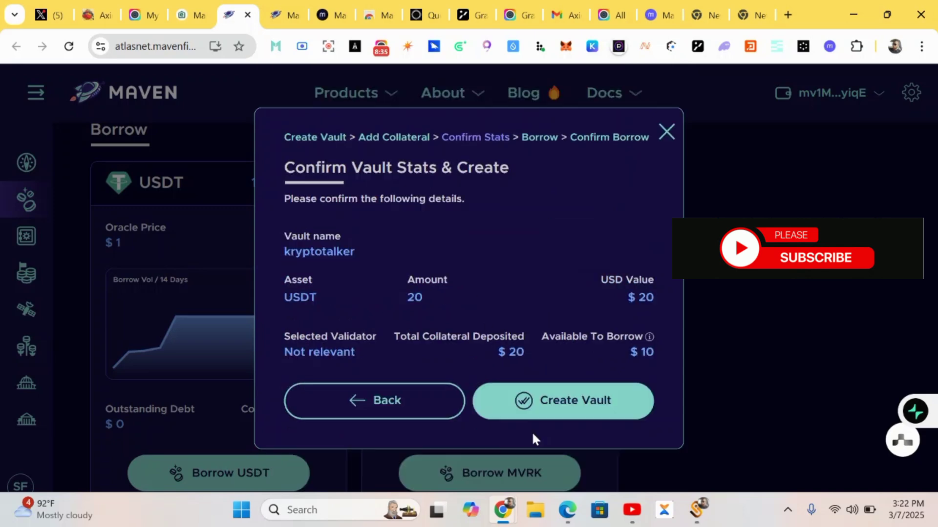
left_click(553, 412)
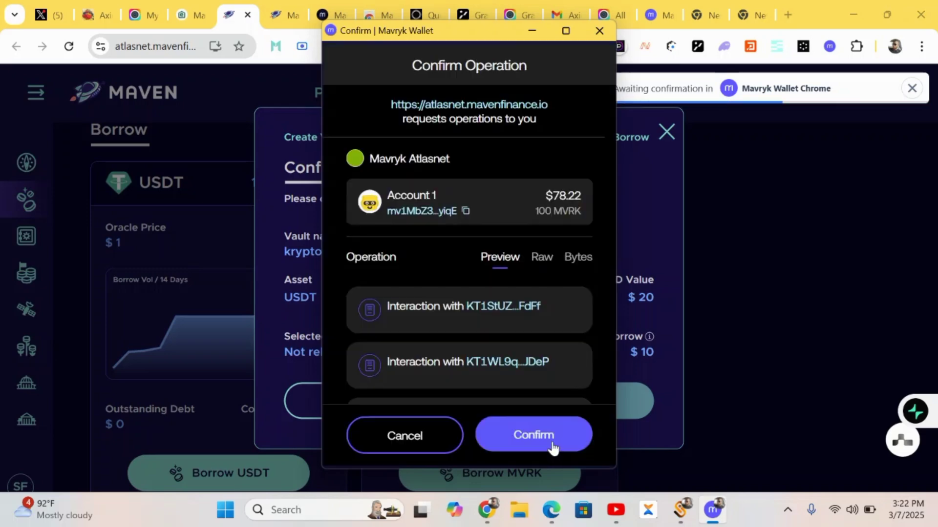
left_click(554, 445)
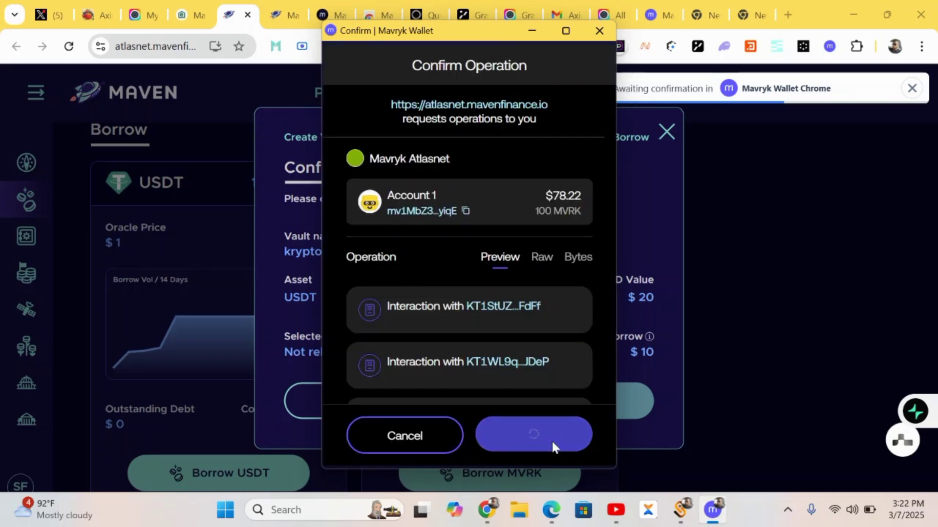
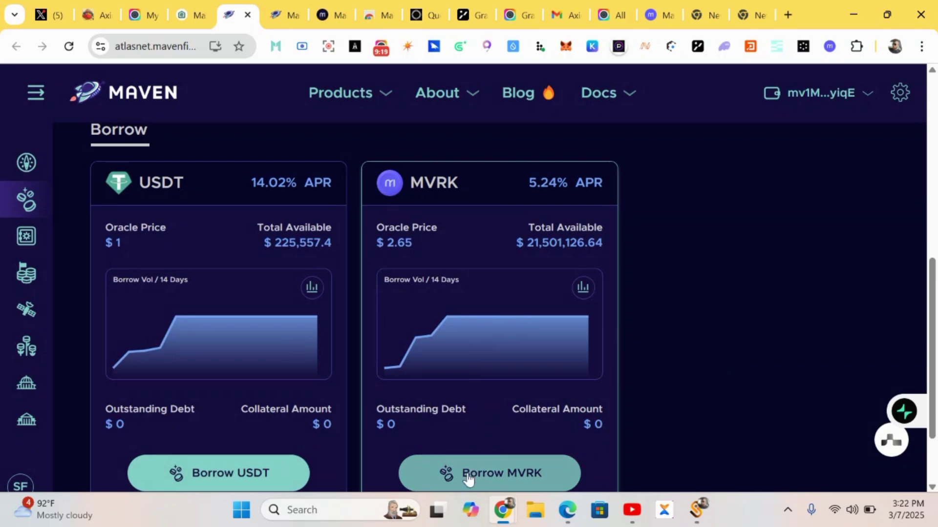
- Start borrowing MVRK, name the new vault "kryptotalker" and continue to collateral selection
left_click(468, 476)
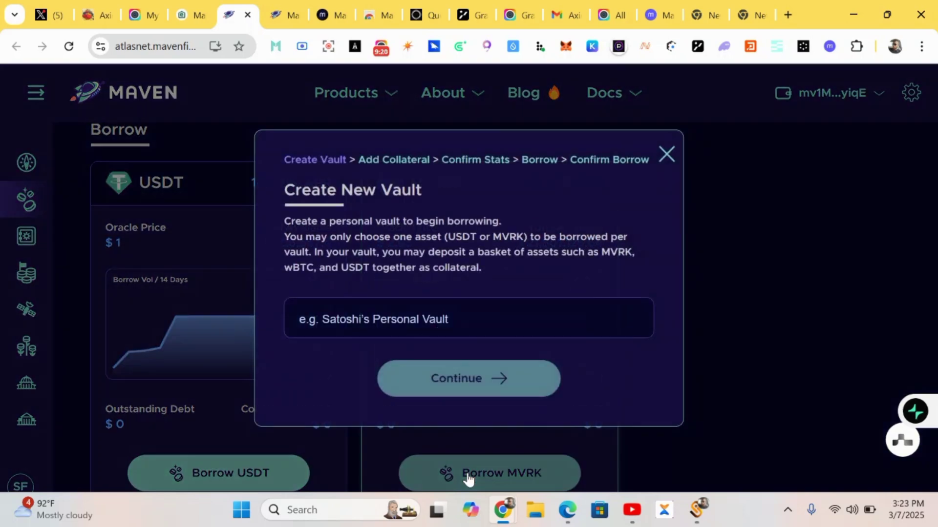
left_click(415, 313)
type("krypot")
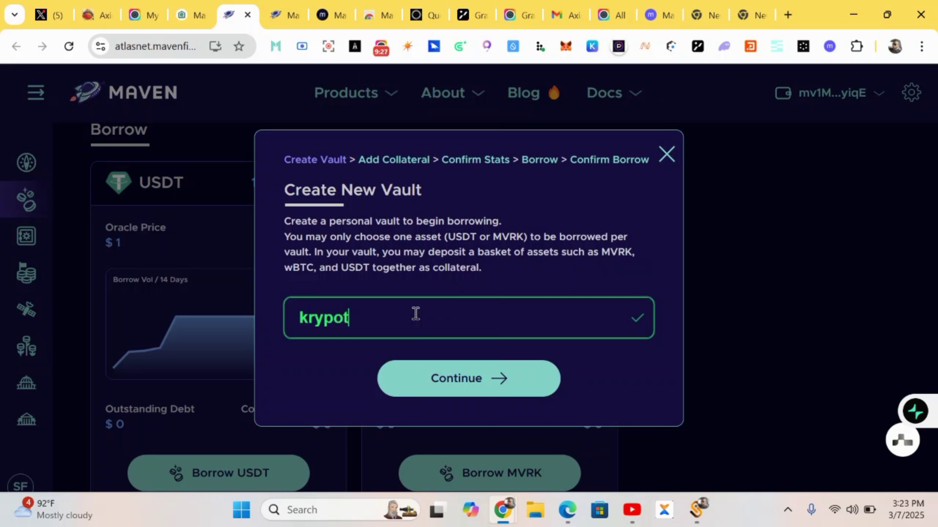
key("BackSpace")
key("BackSpace")
type("totalker")
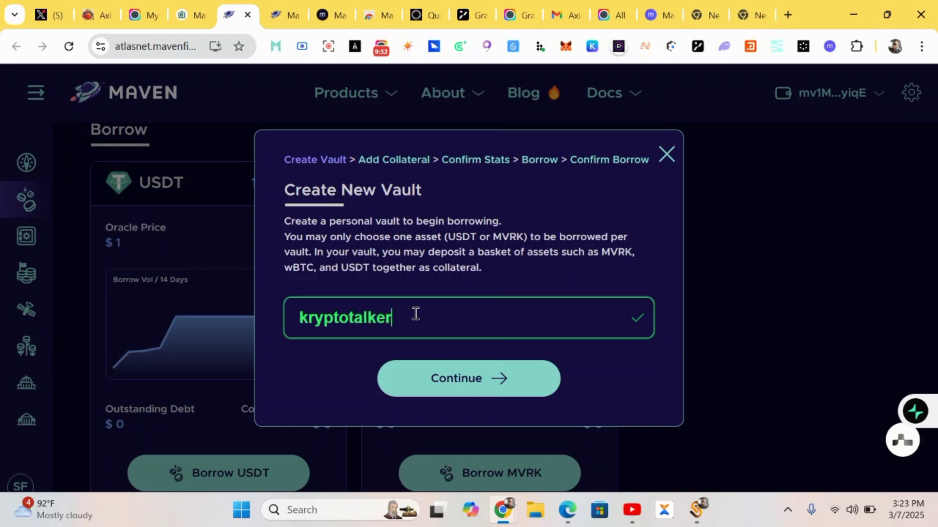
left_click(401, 399)
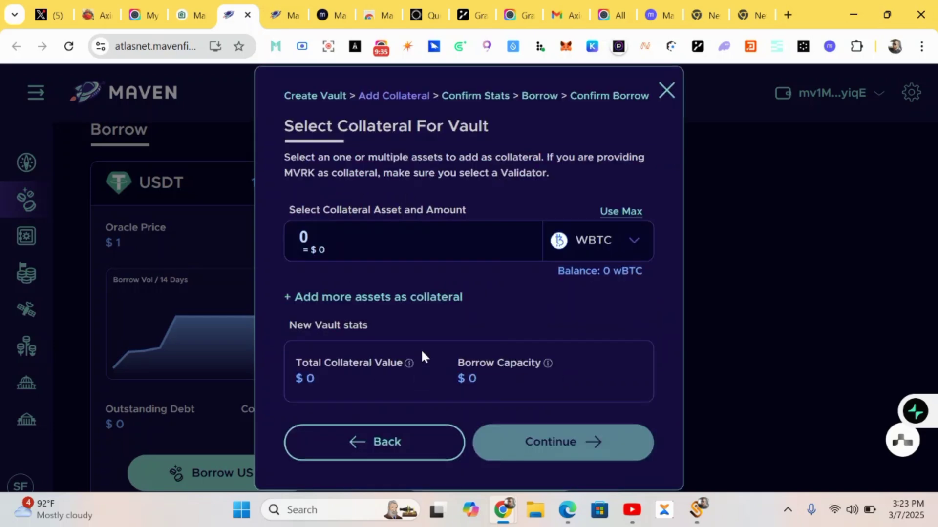
- Set 10 MVRK as the vault's collateral with Mavryk Dynamics as validator and continue to the vault summary
left_click(371, 233)
left_click(621, 241)
left_click(581, 347)
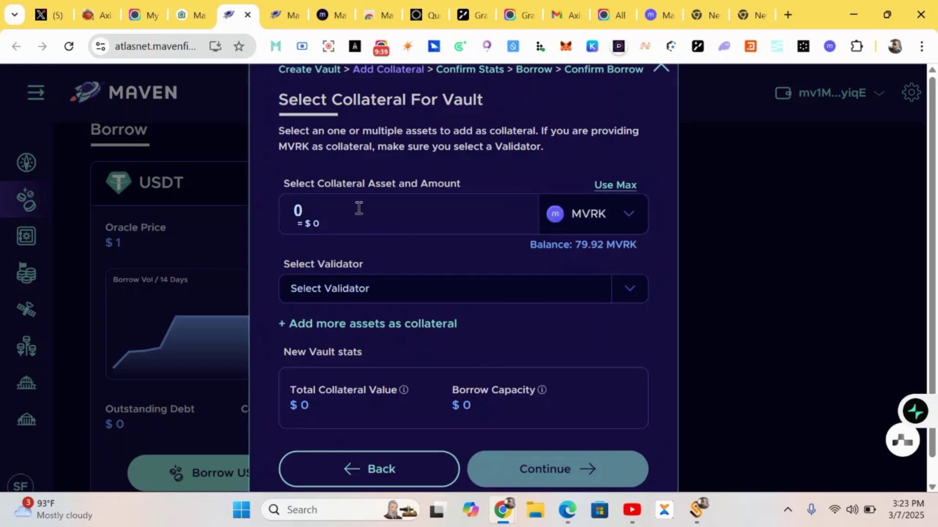
left_click(622, 287)
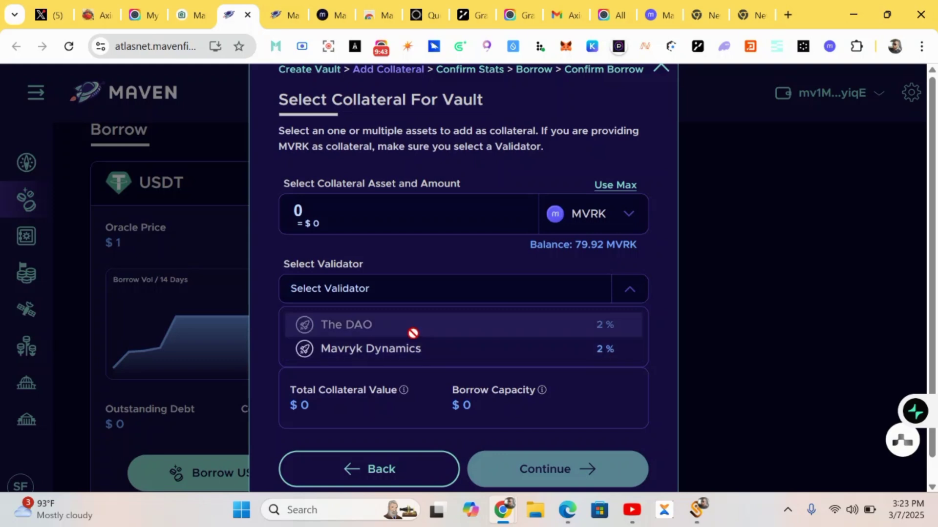
left_click(404, 226)
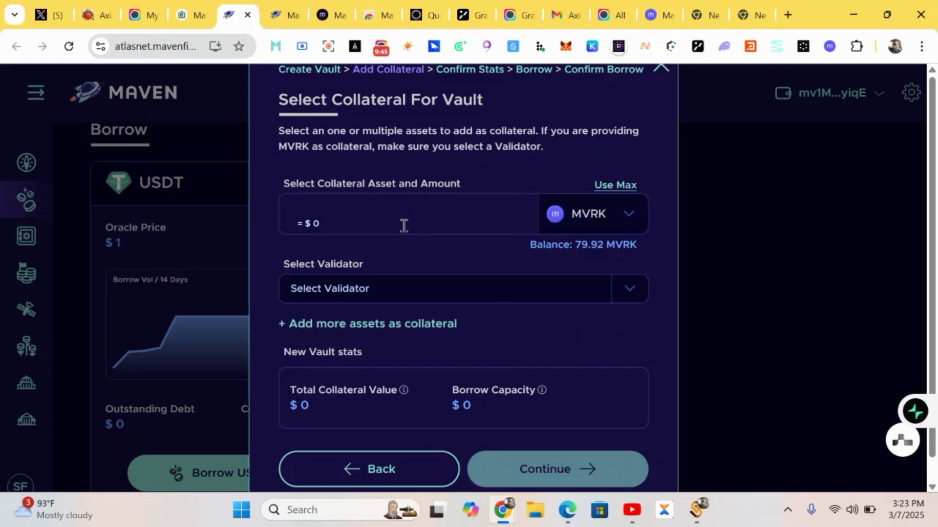
type("10")
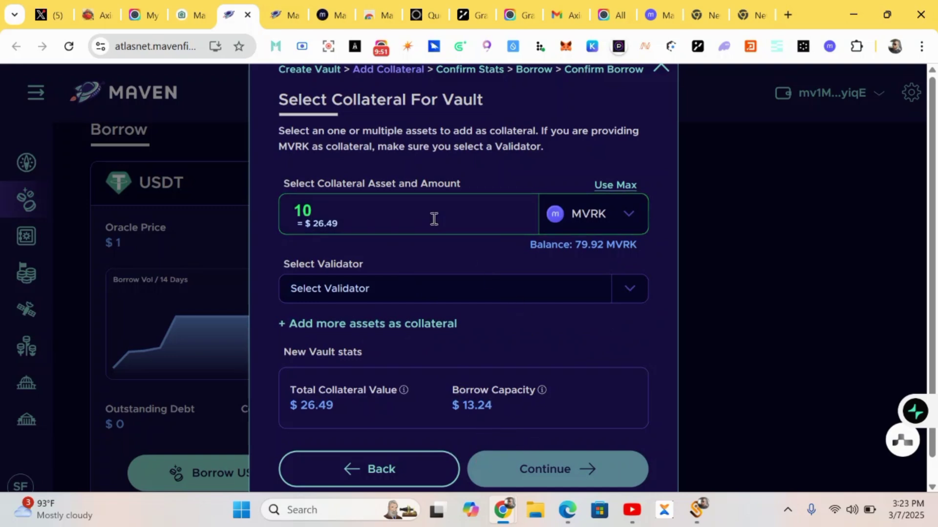
left_click(367, 289)
left_click(376, 360)
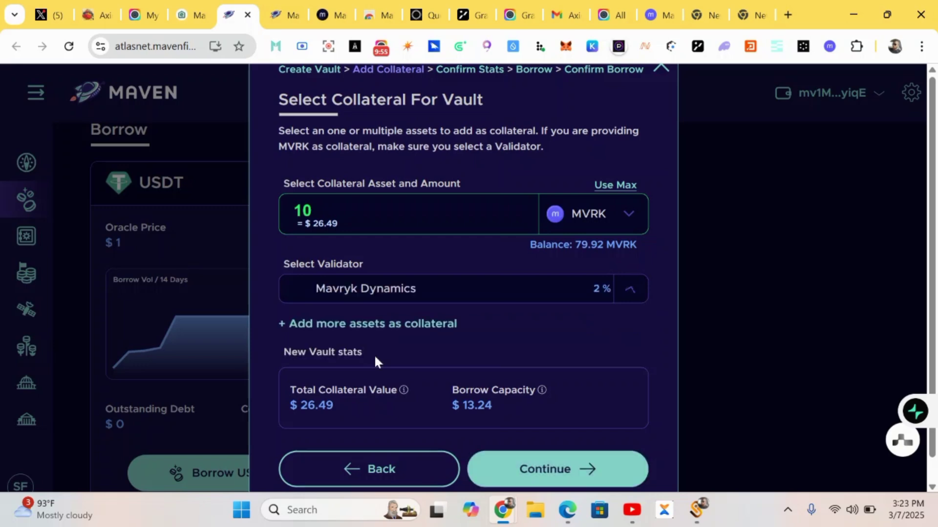
left_click(535, 470)
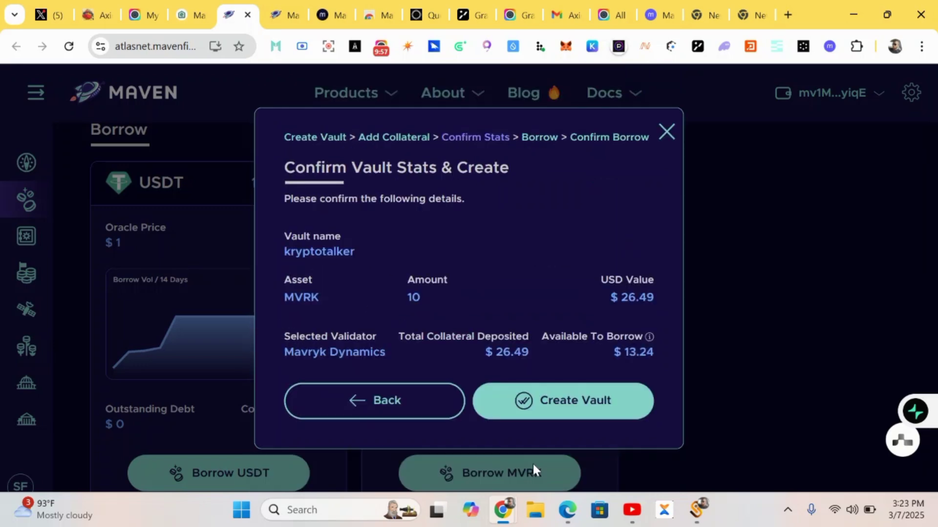
- Create the MVRK borrowing vault and confirm the operation in the Mavryk wallet
left_click(554, 405)
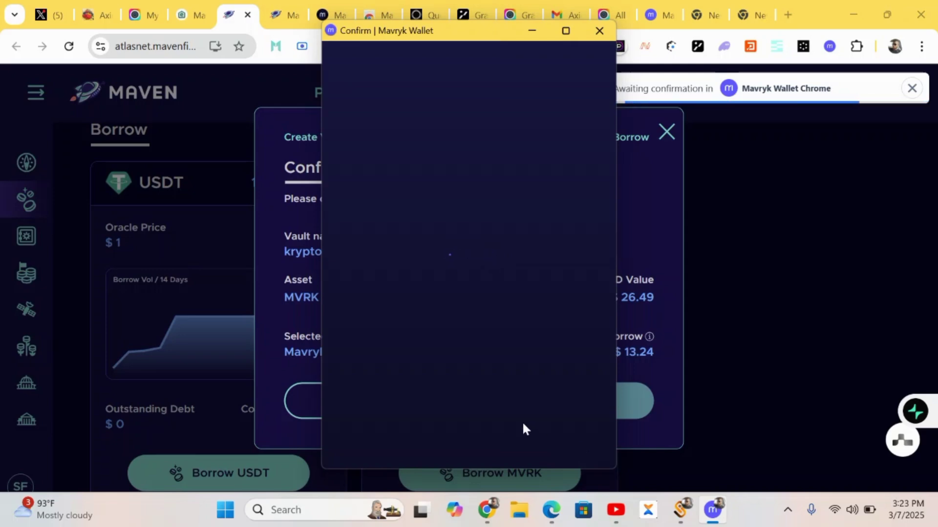
left_click(536, 432)
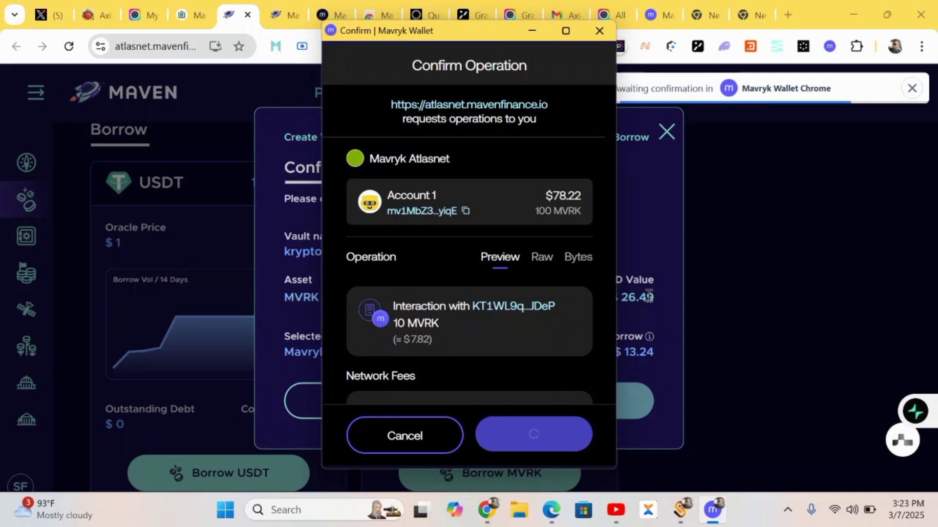
mouse_move(648, 295)
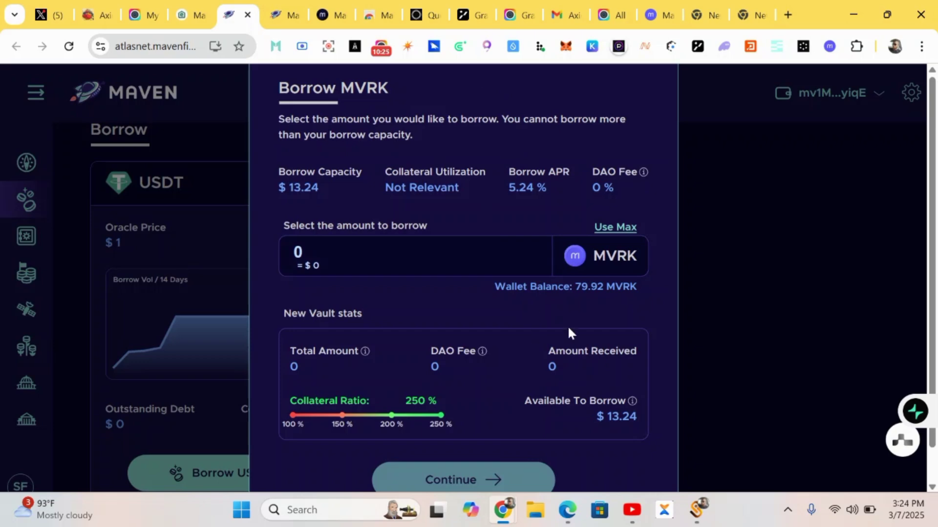
left_click(739, 276)
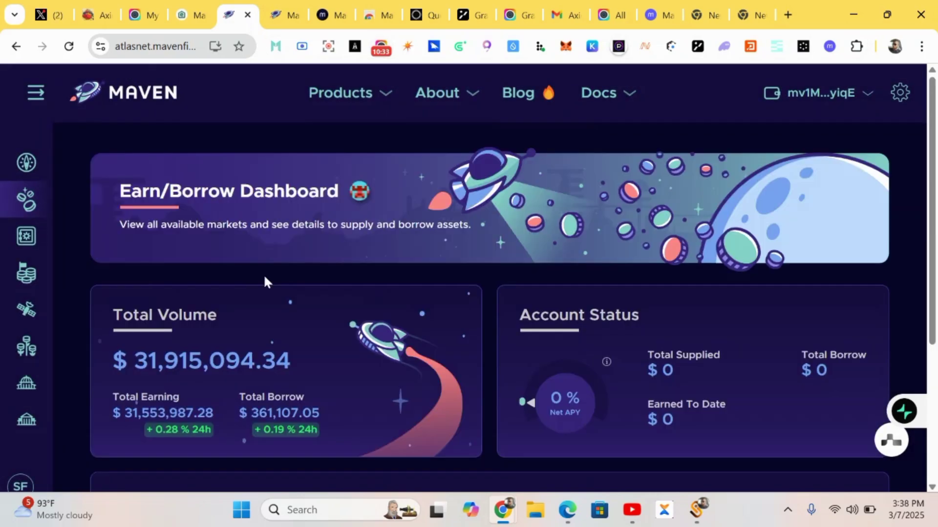
- Switch to the Equiteez marketplace and try to log in with the Mavryk browser wallet, opening the extension's install page
scroll(263, 274, "down", 5)
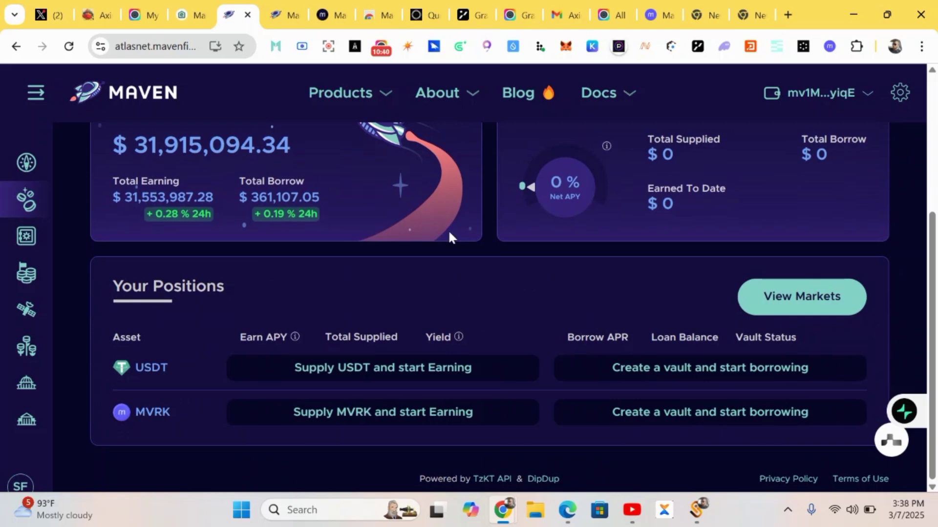
left_click(192, 15)
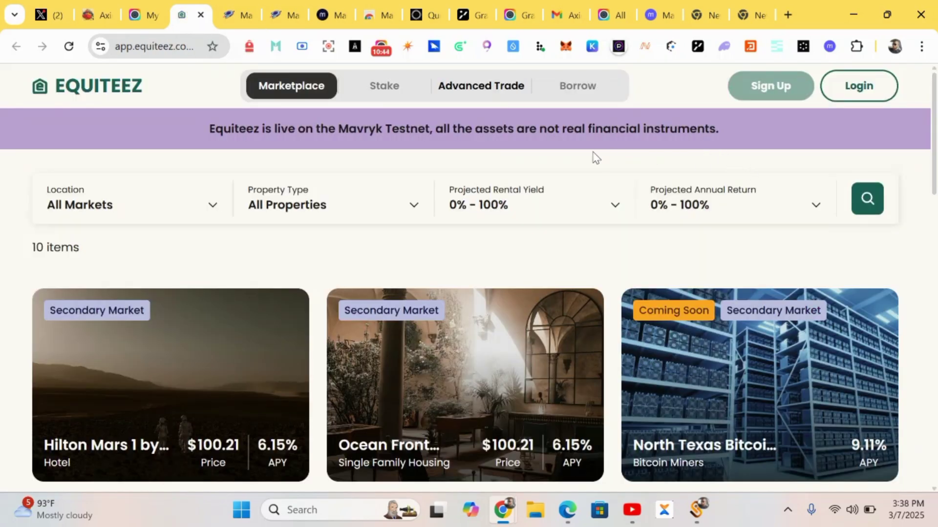
left_click(839, 92)
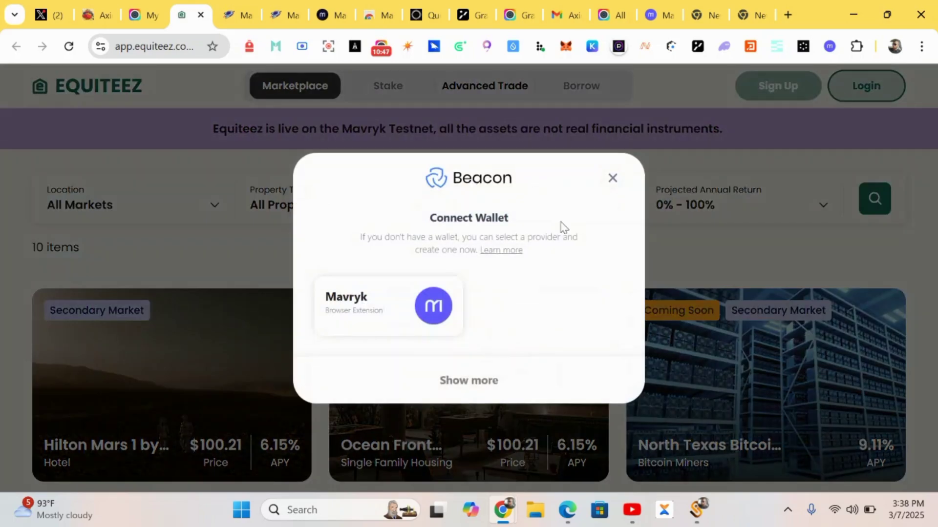
left_click(398, 310)
left_click(429, 328)
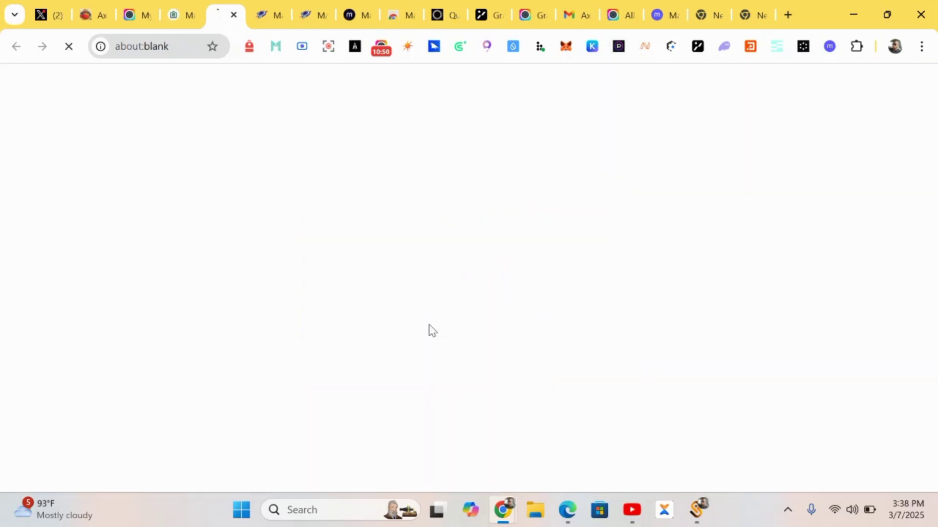
- Return to the Equiteez marketplace and reload its page to clear the wallet connection dialog
left_click(177, 16)
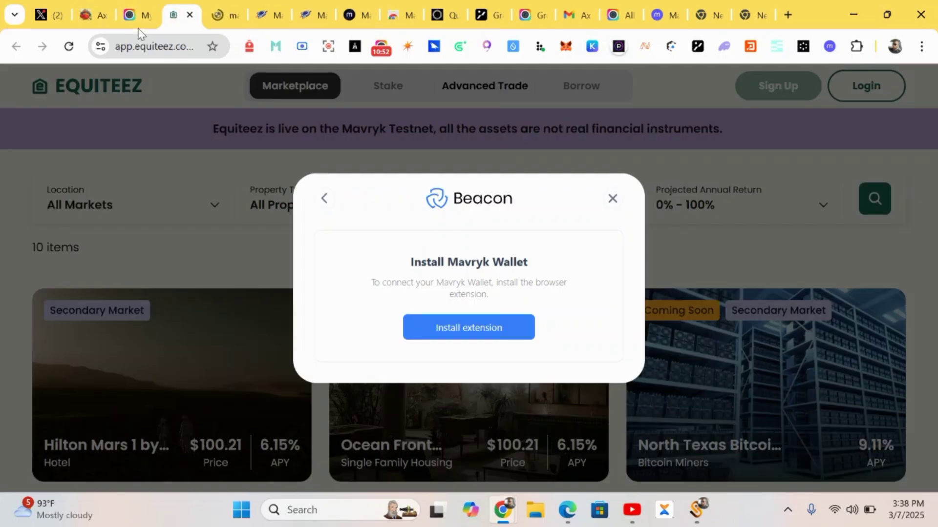
left_click(70, 47)
left_click(207, 16)
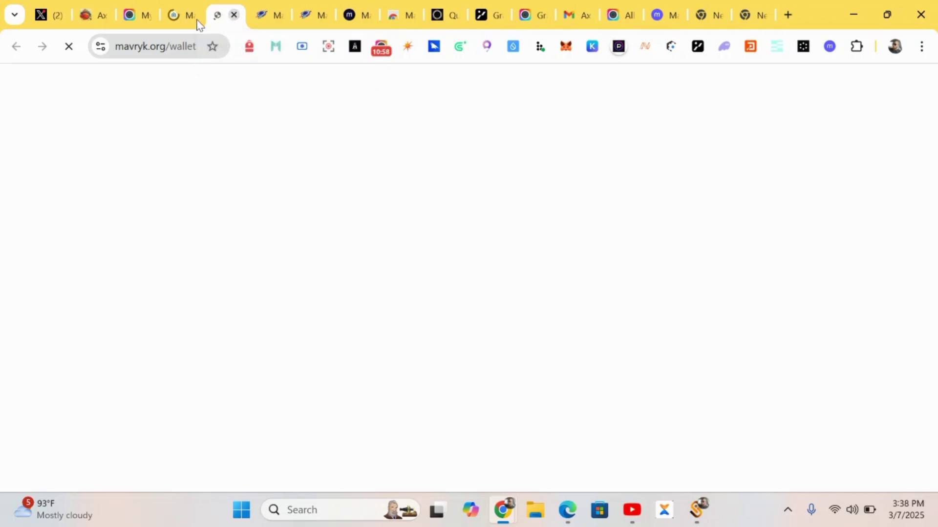
left_click(187, 22)
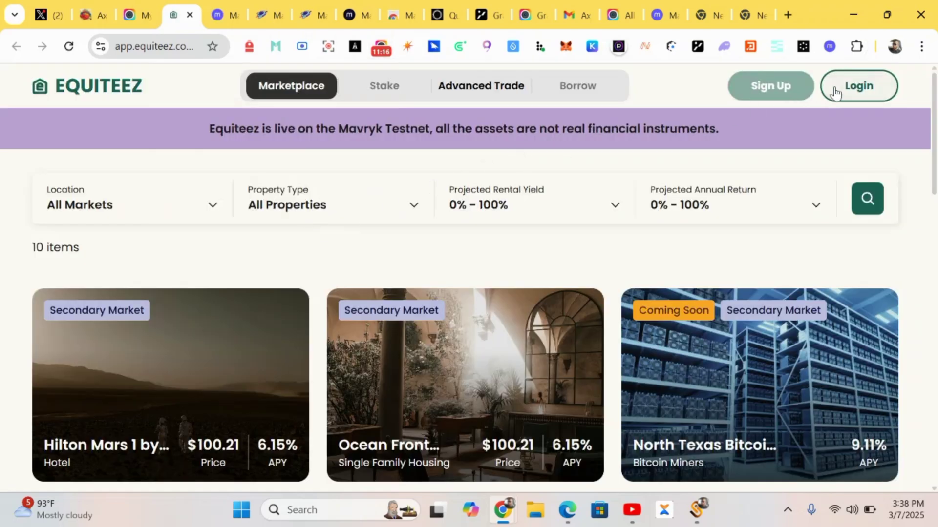
- Log in to Equiteez with the Mavryk browser extension and confirm the connection for Account 1 on Mavryk Atlasnet
left_click(831, 88)
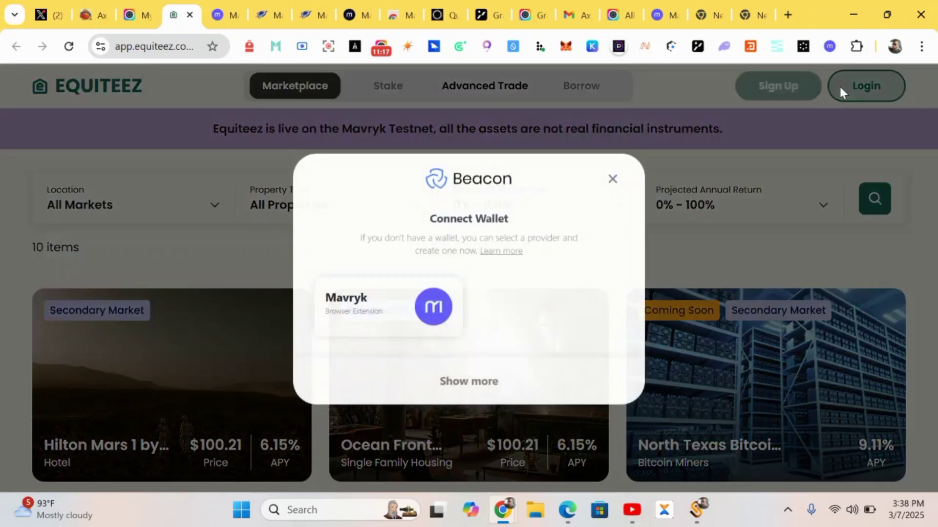
left_click(423, 299)
left_click(444, 330)
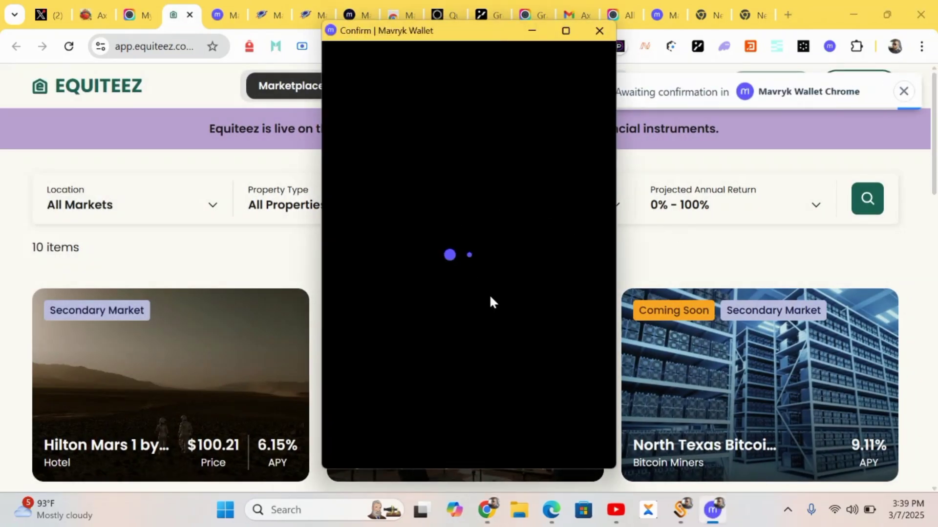
mouse_move(491, 506)
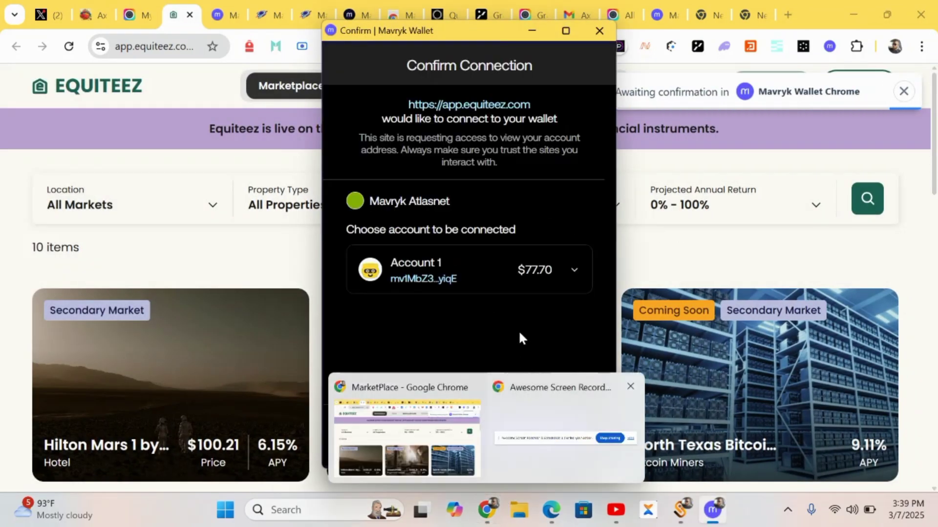
left_click(508, 435)
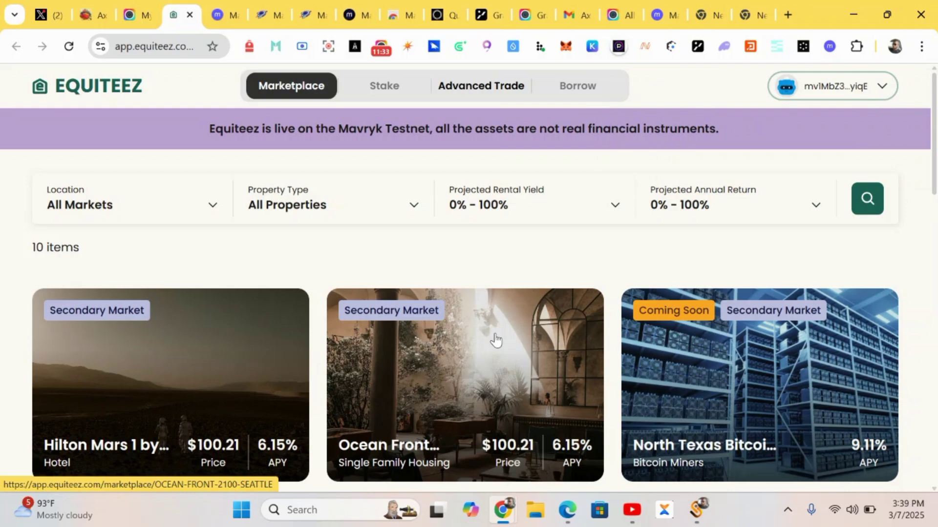
- Browse the marketplace assets and open the Hilton Mars 1 by Space X hotel listing at its trading box
scroll(502, 335, "down", 1)
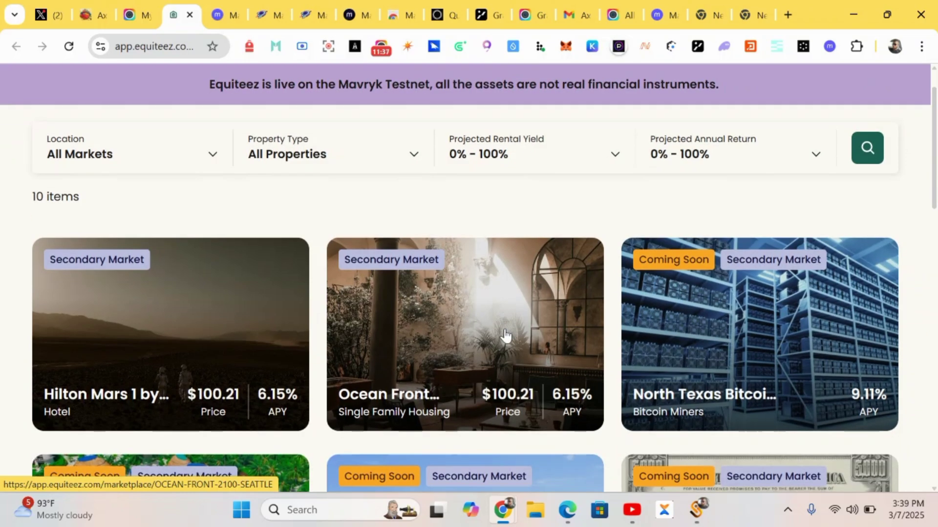
scroll(504, 335, "down", 5)
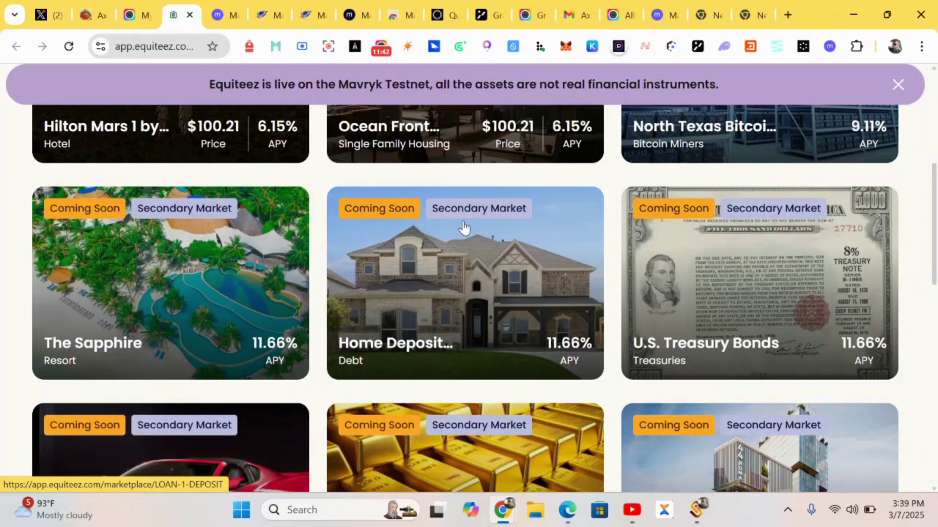
scroll(464, 227, "up", 3)
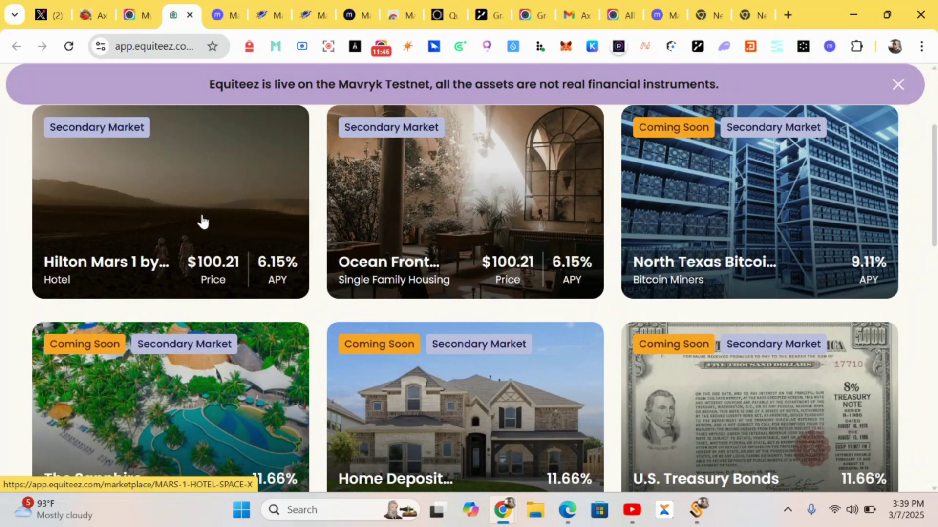
scroll(167, 227, "up", 1)
left_click(167, 226)
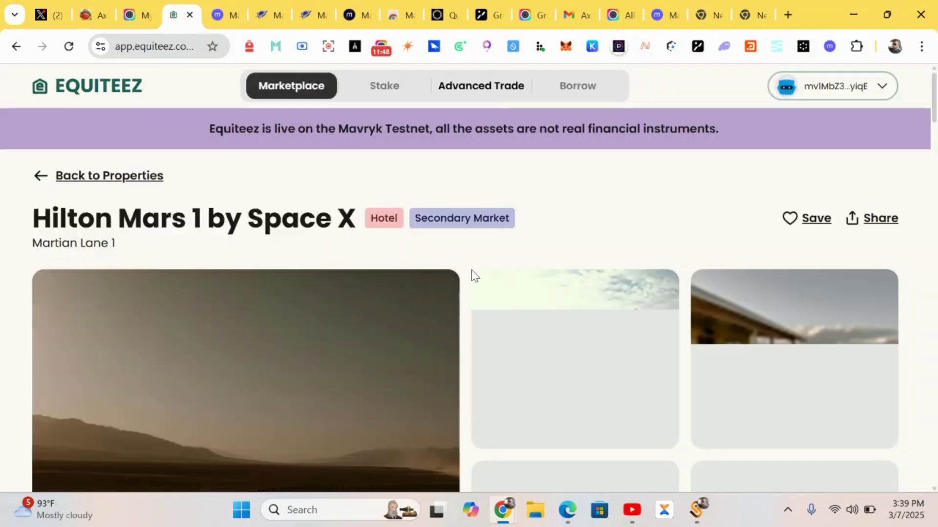
scroll(473, 276, "down", 8)
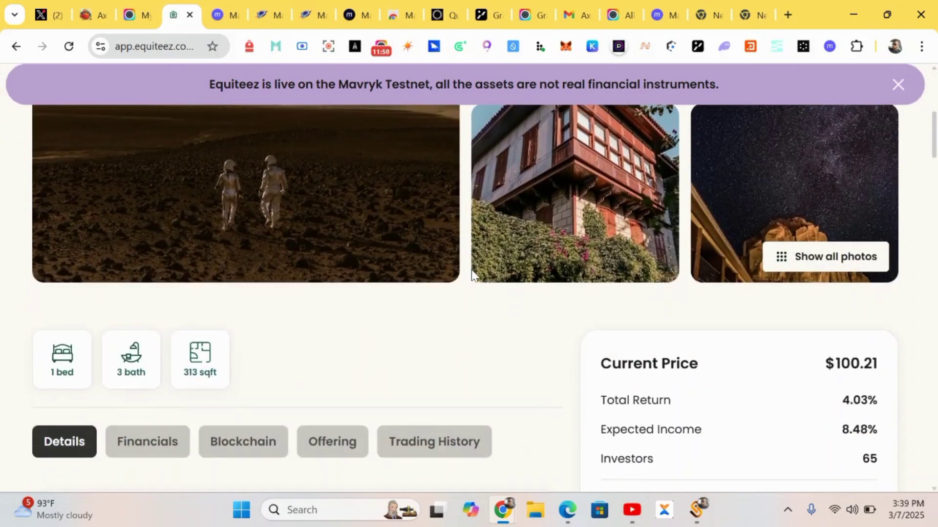
scroll(473, 275, "down", 2)
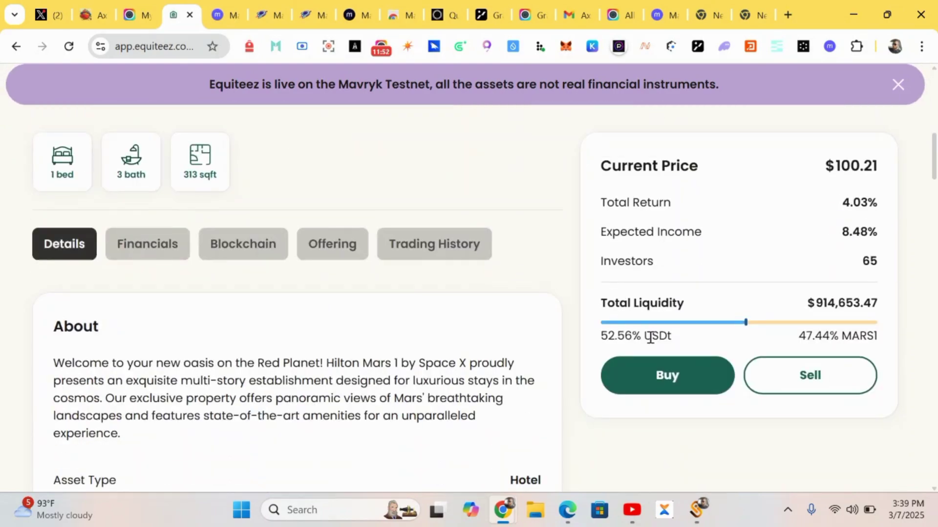
- Start a purchase of Hilton Mars 1 by Space X and set the amount to pay to 200 USDt
left_click(650, 375)
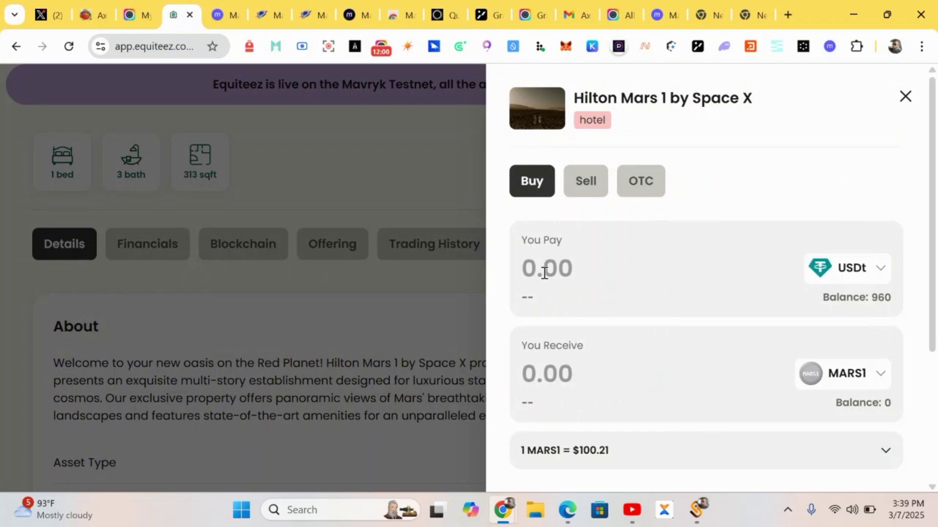
type("100")
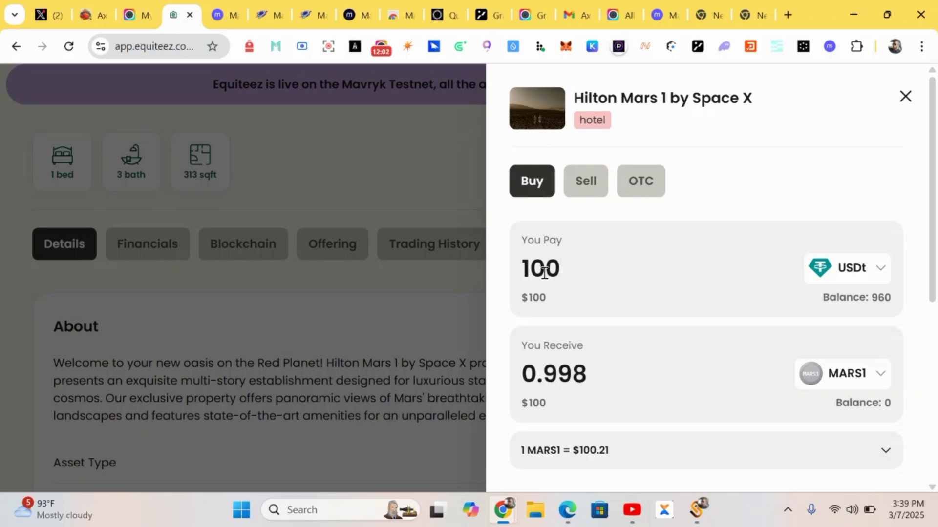
key("BackSpace")
key("BackSpace")
key("BackSpace")
type("200")
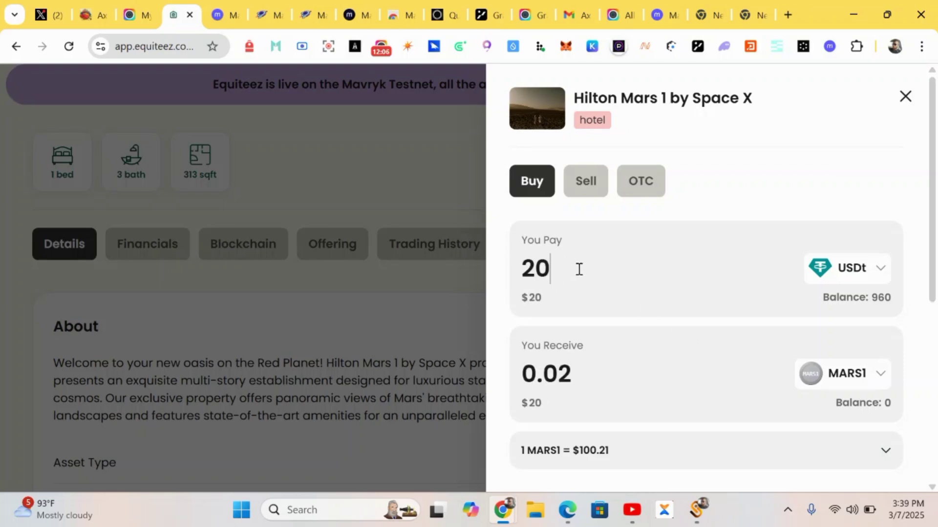
- Review the purchase form's exchange rate and trade notices, and check the account's Mavryk Pro status in the wallet
scroll(605, 359, "down", 7)
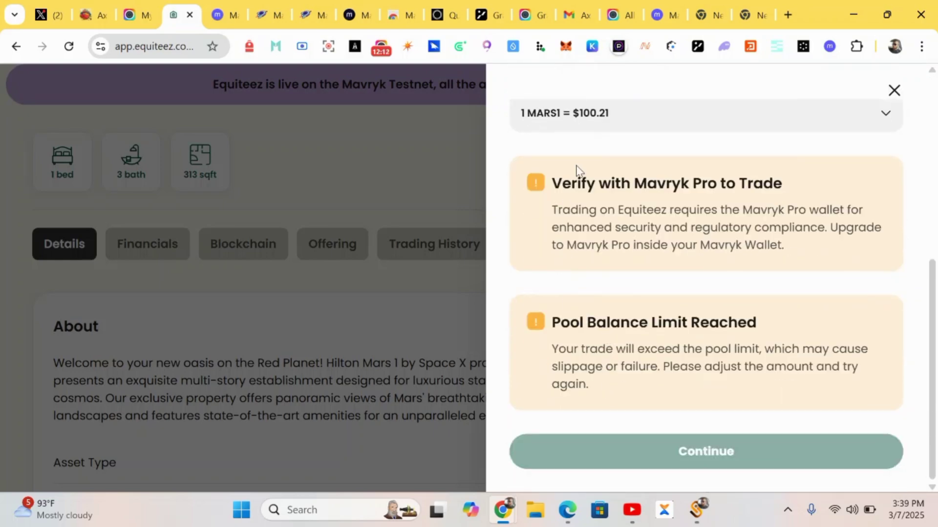
scroll(576, 171, "up", 2)
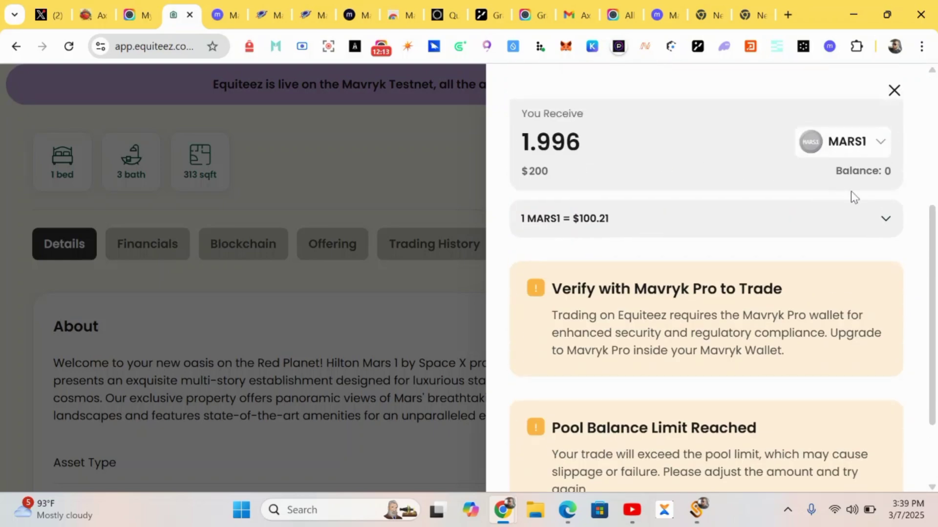
left_click(867, 219)
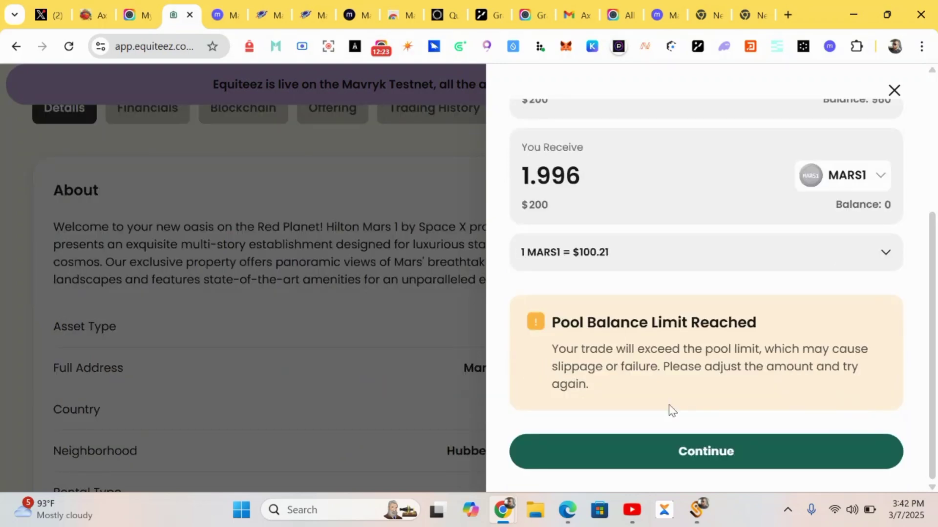
scroll(594, 234, "up", 4)
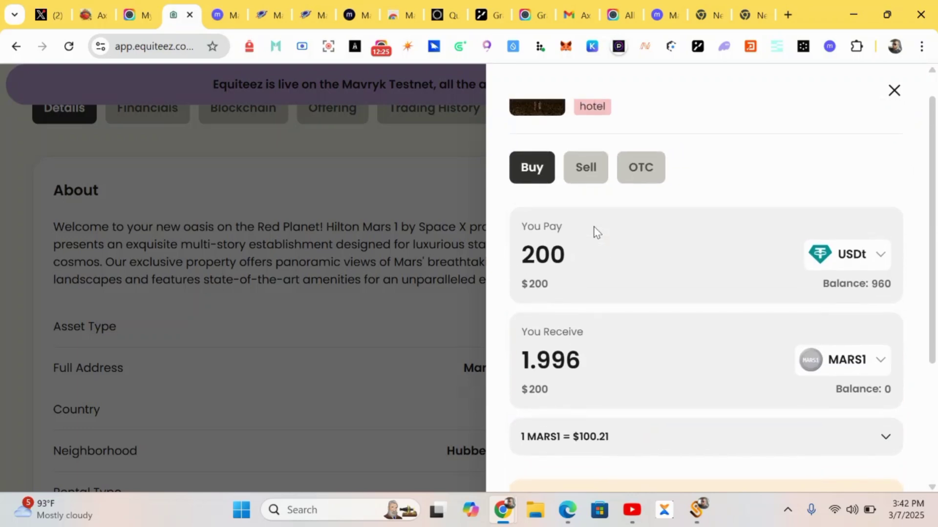
scroll(593, 234, "down", 2)
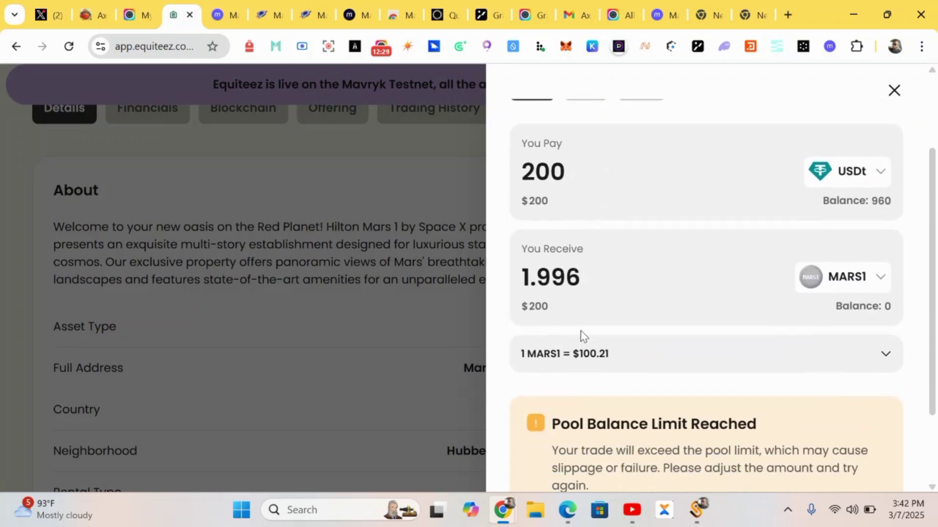
scroll(582, 335, "down", 2)
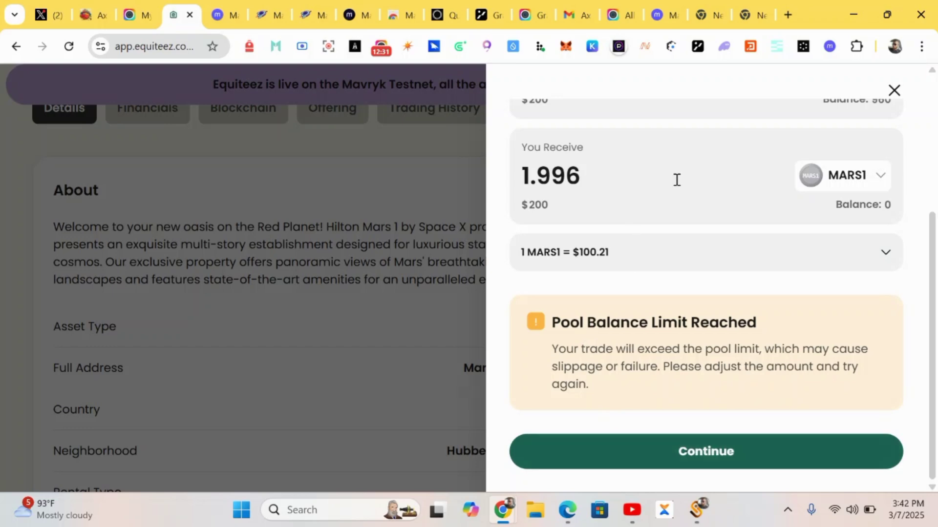
left_click(831, 47)
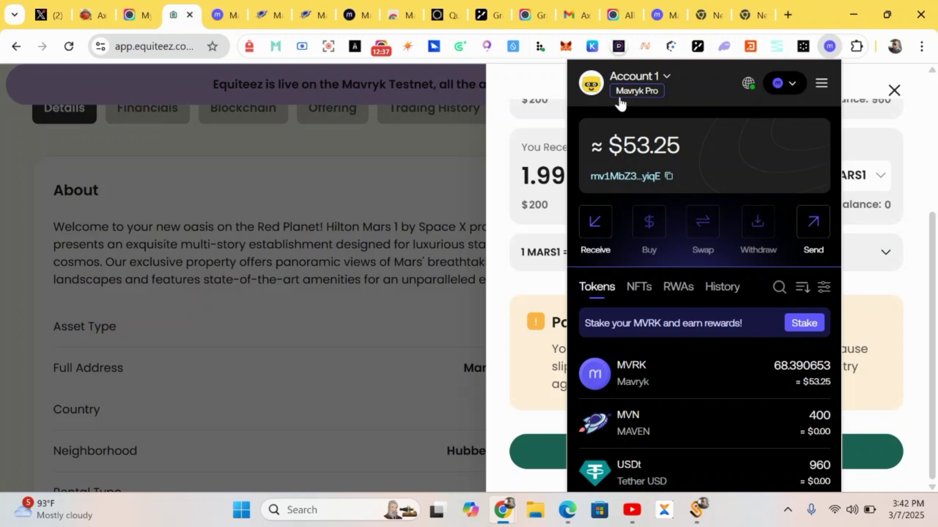
left_click(541, 131)
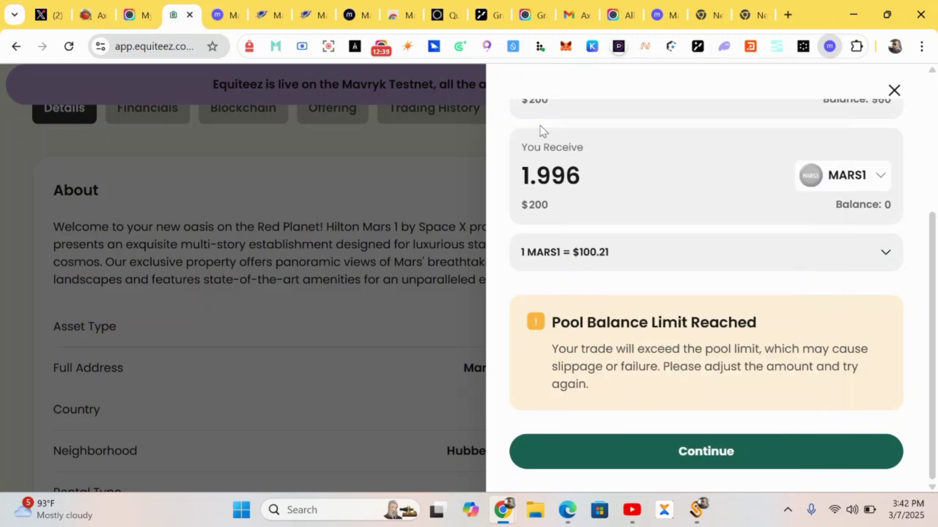
- Continue to the order confirmation, accept both investment agreement statements and enter the buyer's initials
left_click(656, 454)
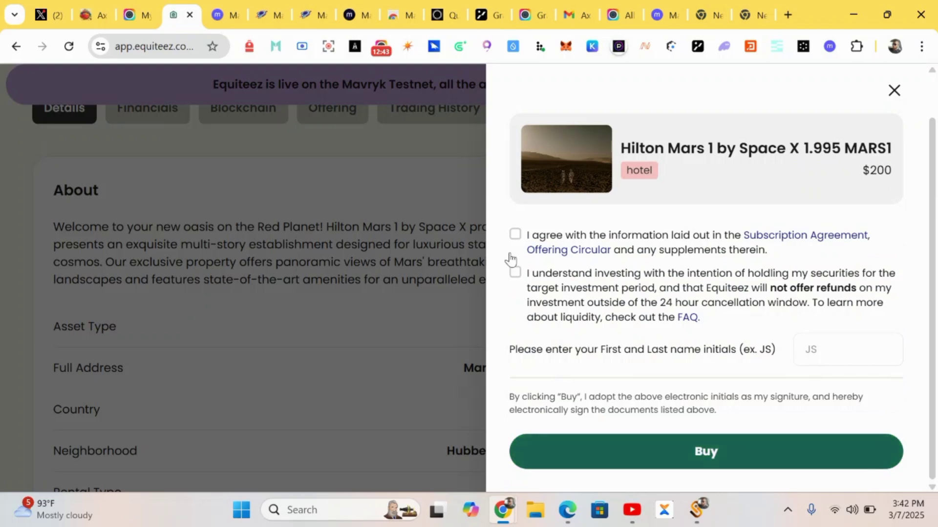
left_click(515, 237)
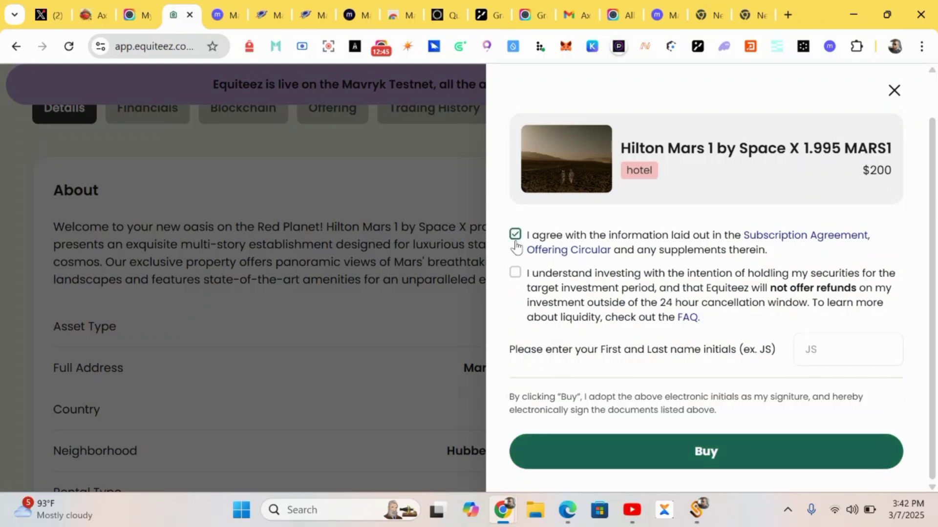
left_click(516, 282)
left_click(592, 454)
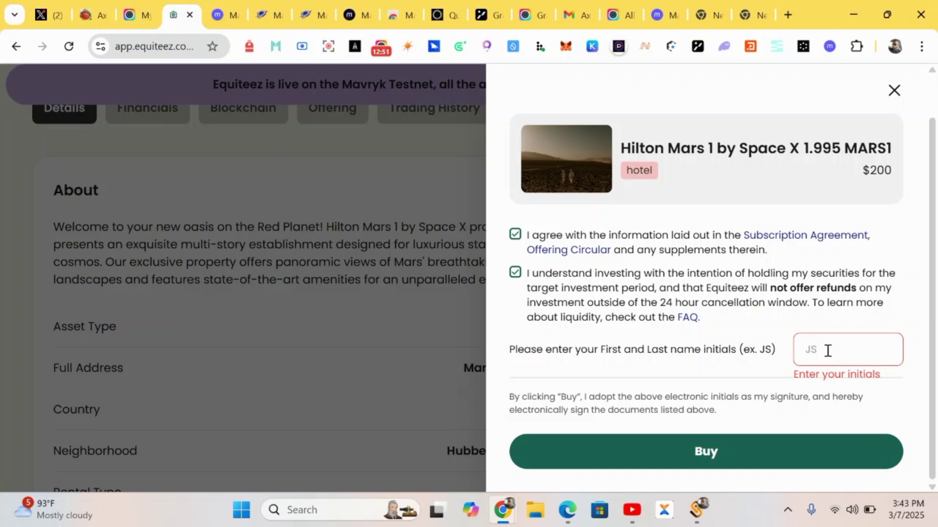
type("K")
key("BackSpace")
type("KR")
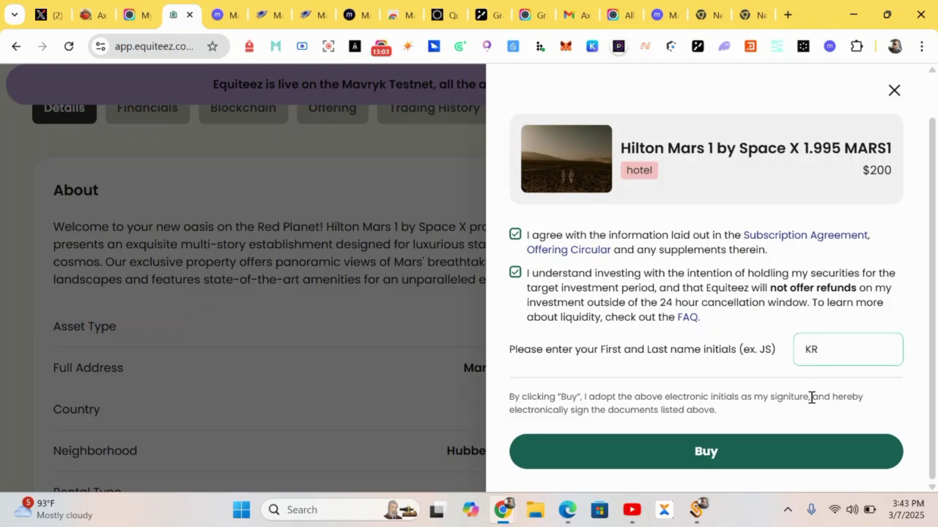
- Try to buy the $200 of MARS1 by confirming the operation in the Mavryk wallet, and dismiss the resulting notices
left_click(778, 446)
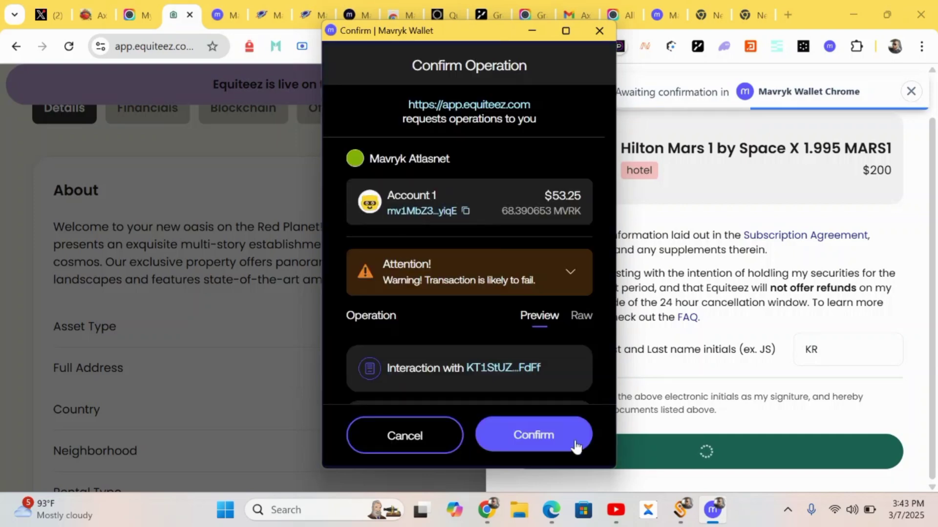
left_click(576, 442)
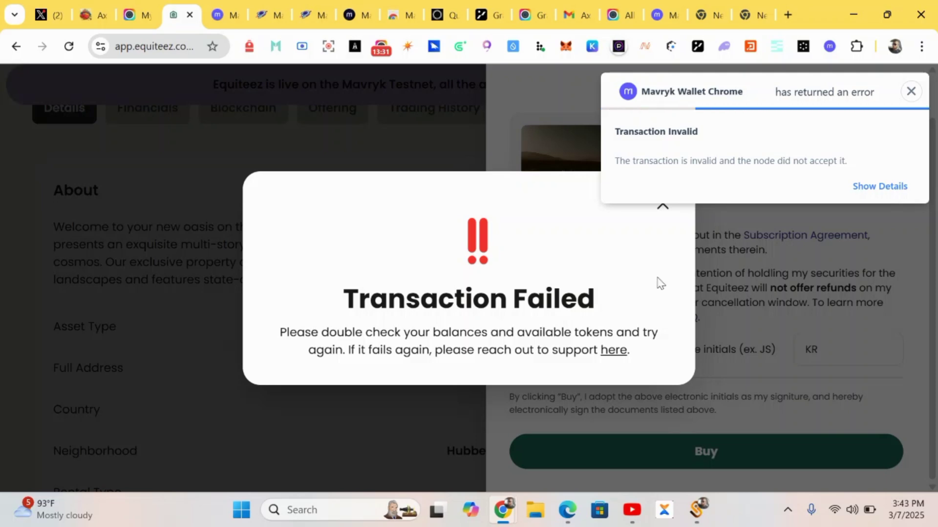
left_click(744, 270)
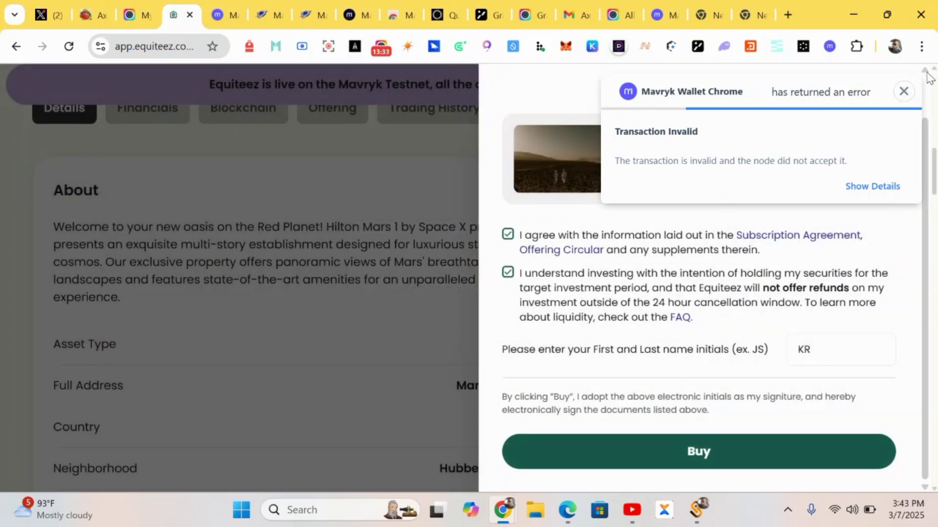
left_click(905, 92)
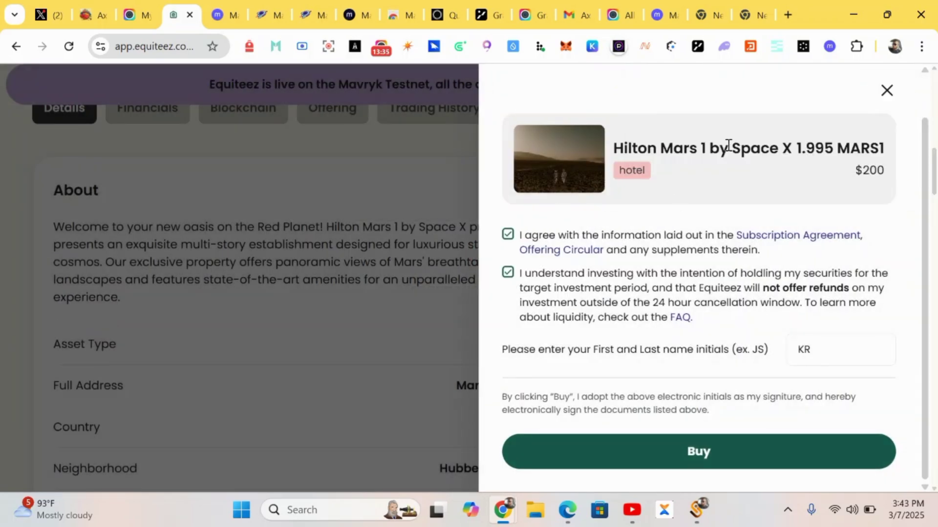
scroll(713, 313, "down", 3)
left_click(707, 448)
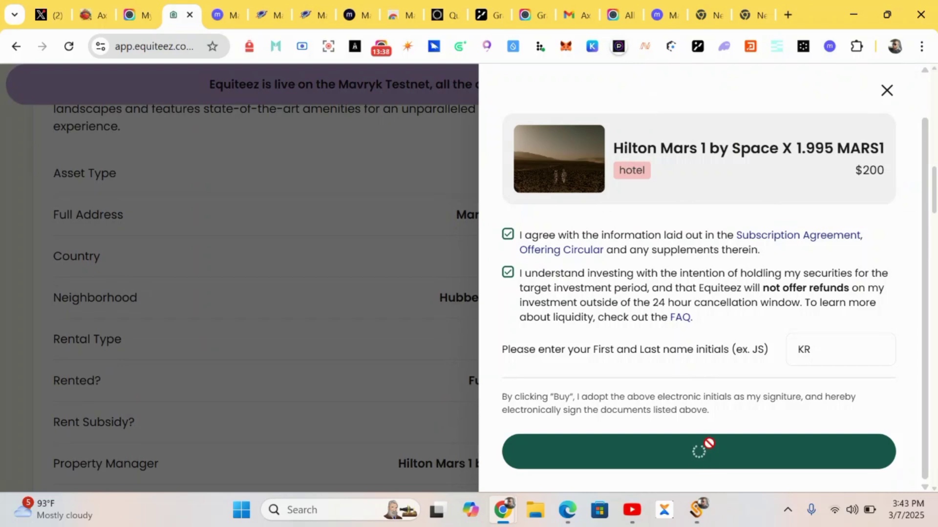
left_click(887, 92)
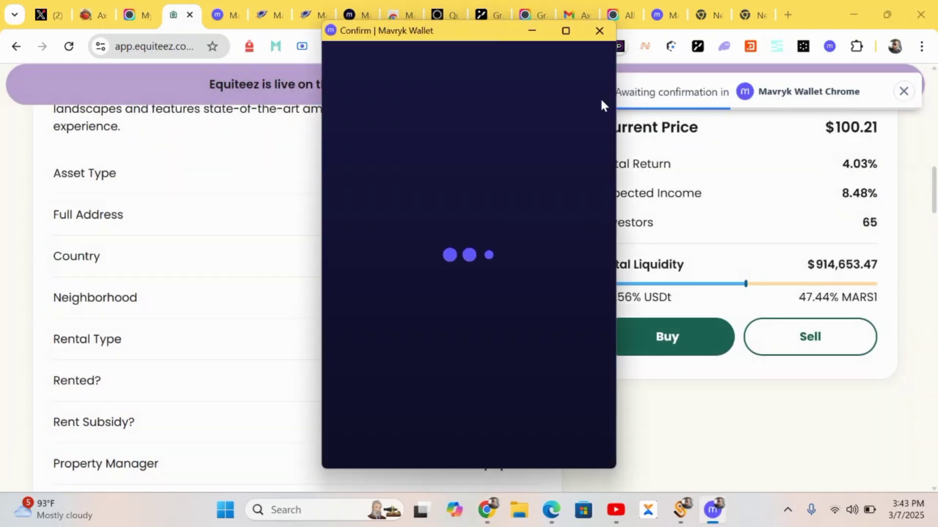
left_click(600, 30)
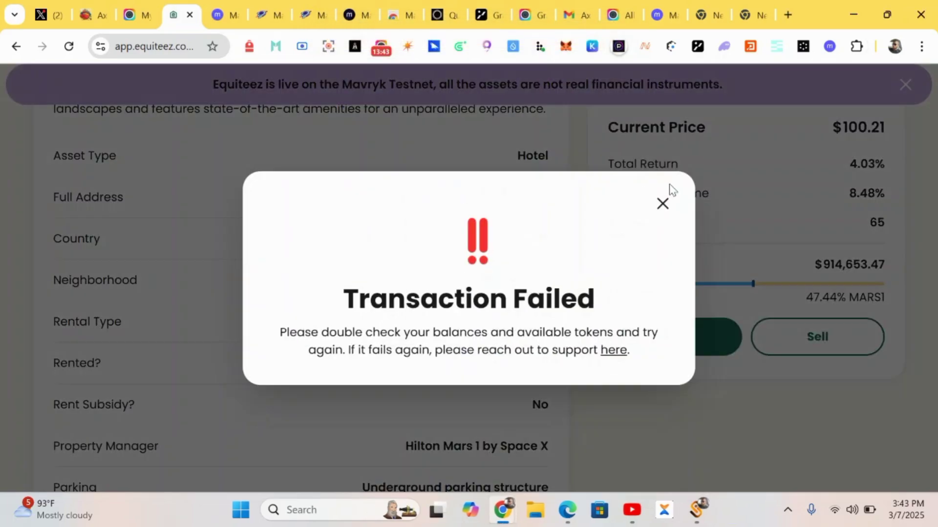
left_click(663, 201)
- Start a new purchase of Hilton Mars 1 by Space X and set the amount to pay to 100 USDt
scroll(664, 203, "up", 6)
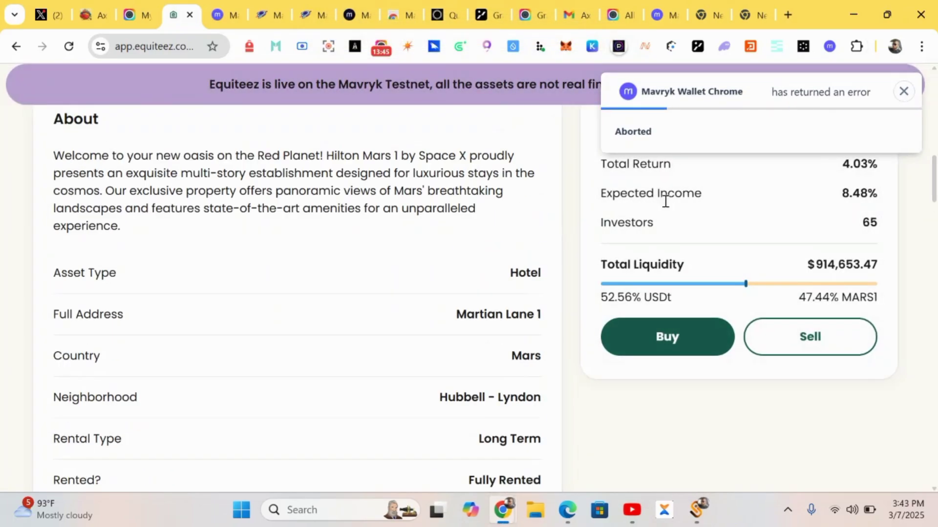
scroll(665, 206, "up", 5)
scroll(666, 251, "down", 7)
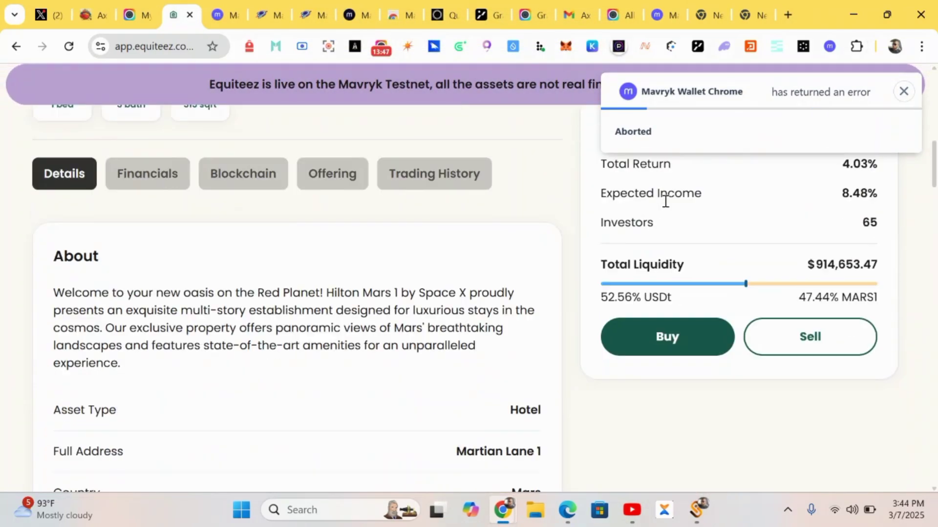
left_click(676, 351)
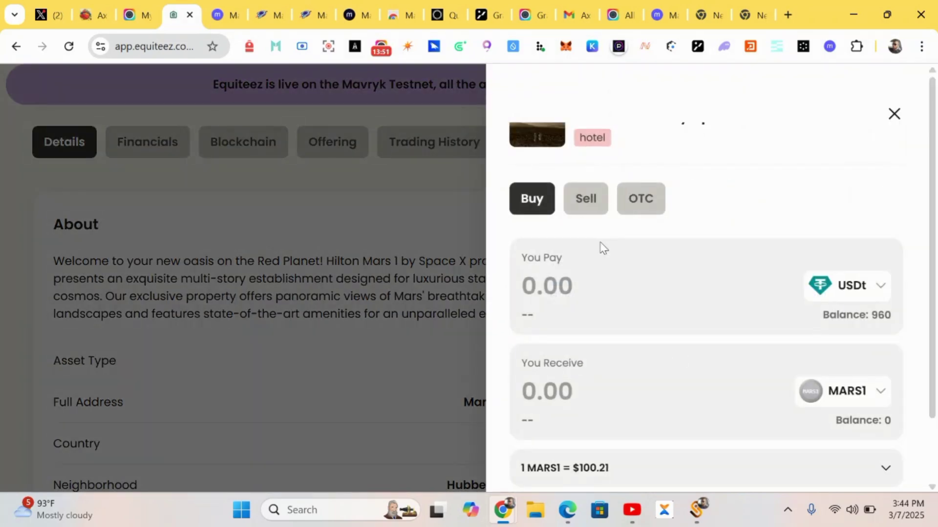
left_click(596, 272)
type("100")
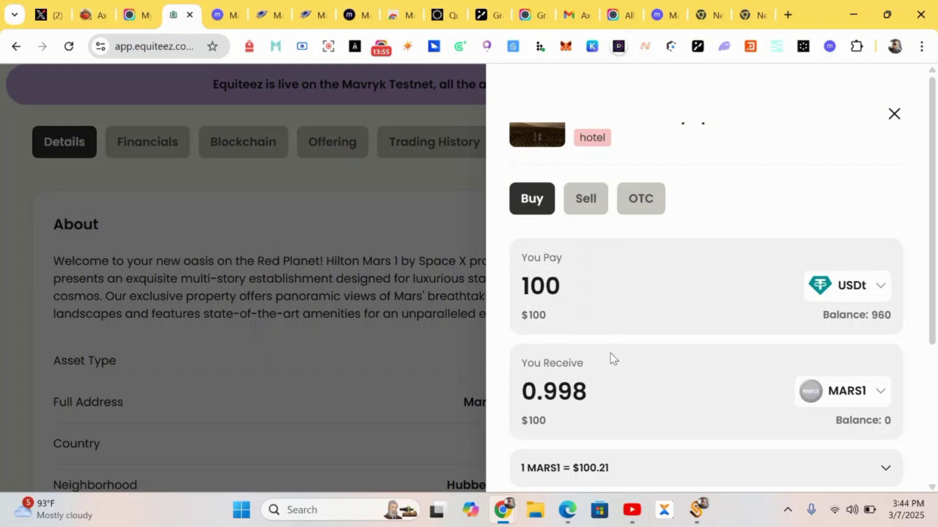
scroll(613, 359, "down", 5)
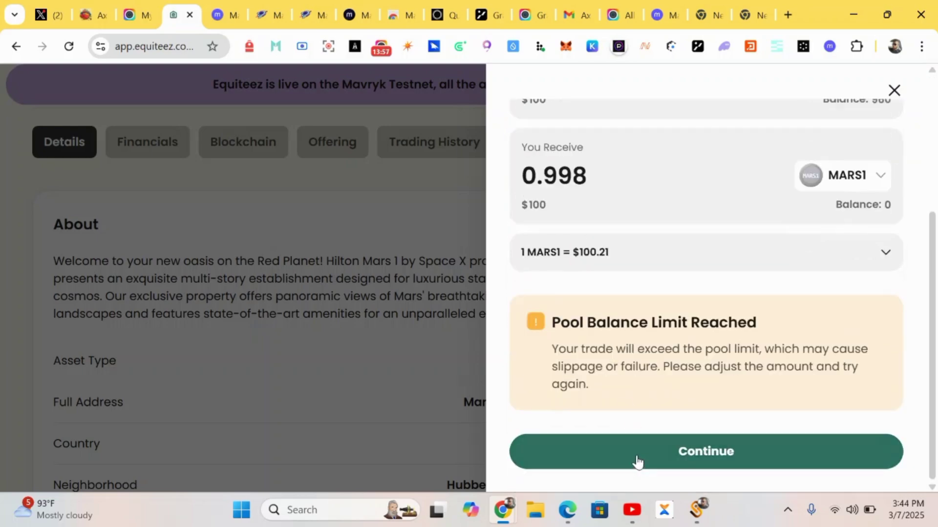
- Continue to the $100 order's confirmation, accept both investment agreement statements and enter the buyer's initials
left_click(637, 462)
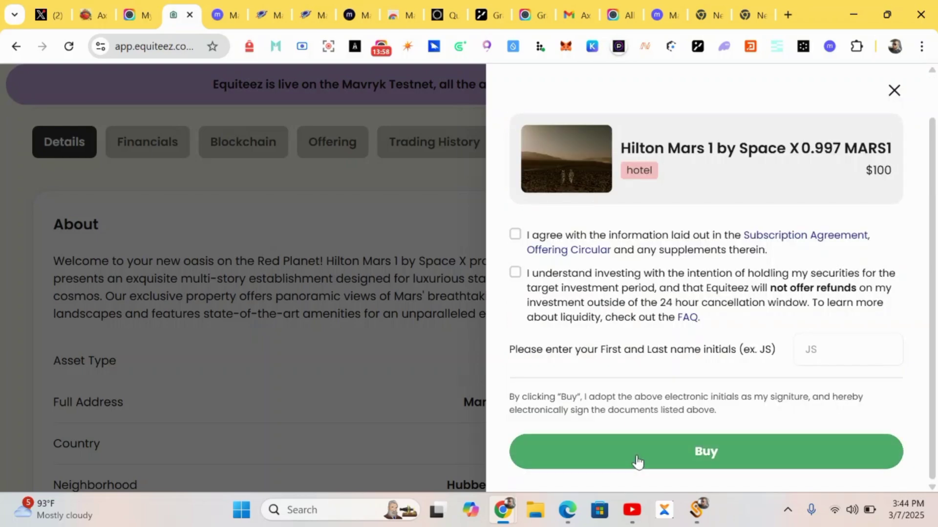
left_click(515, 235)
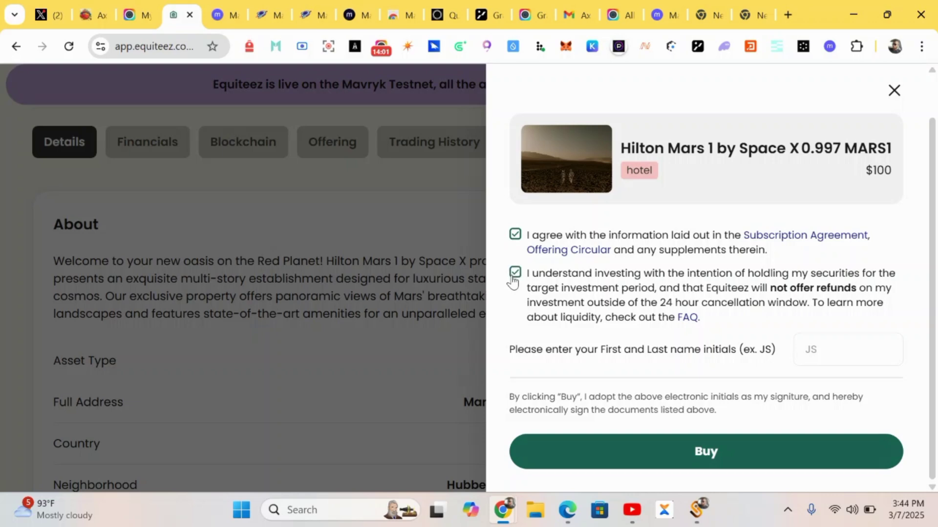
left_click(817, 345)
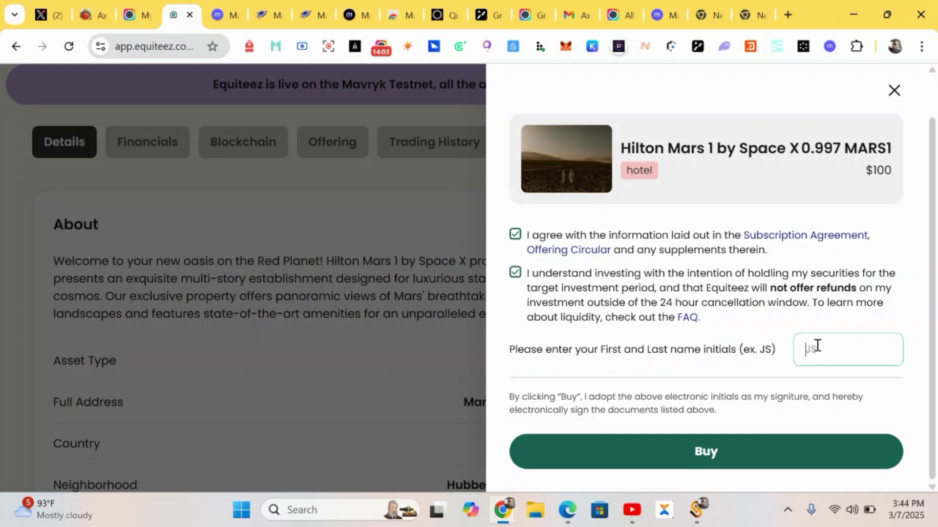
- Try to buy the $100 of MARS1 by confirming the operation in the Mavryk wallet, and close the notices and order form
left_click(736, 453)
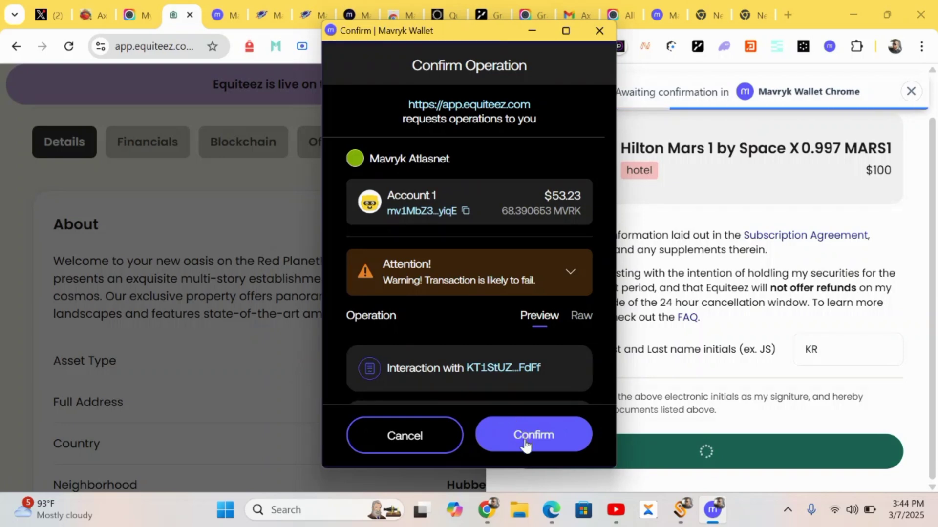
left_click(524, 439)
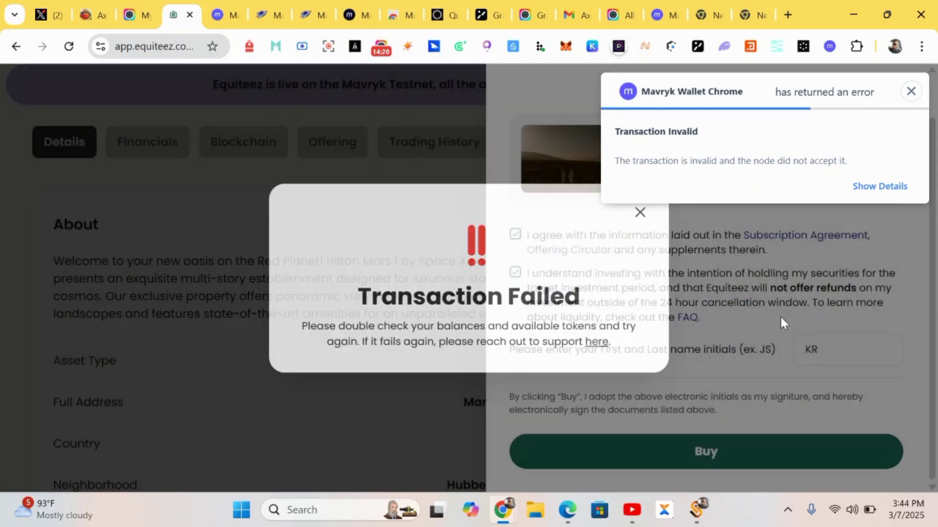
left_click(781, 320)
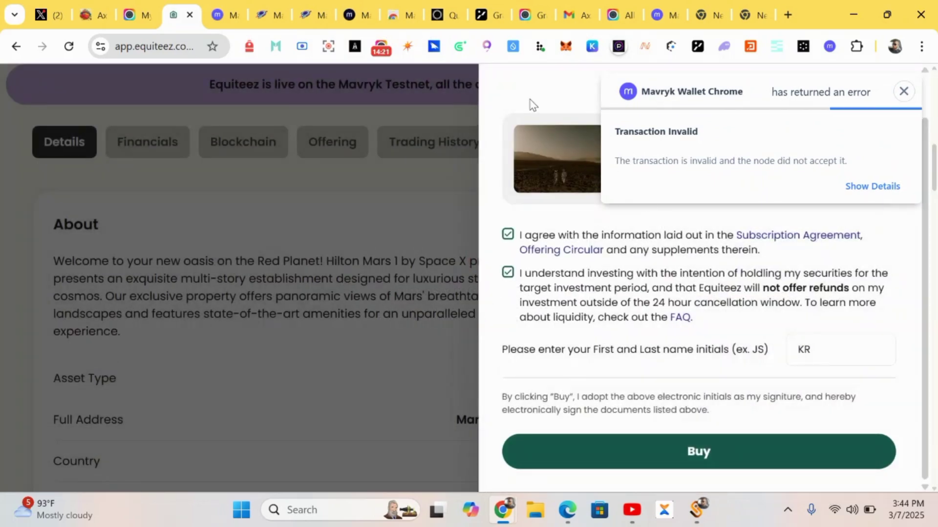
left_click(903, 92)
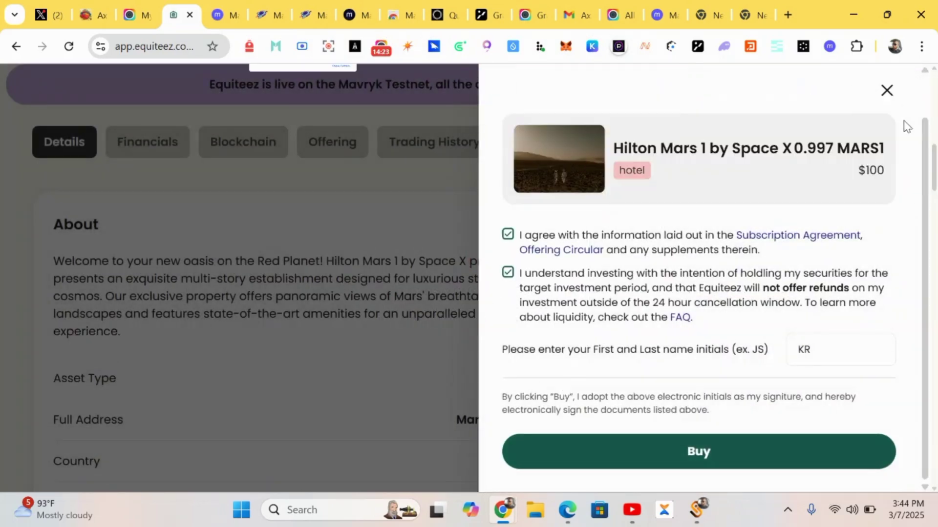
left_click(886, 91)
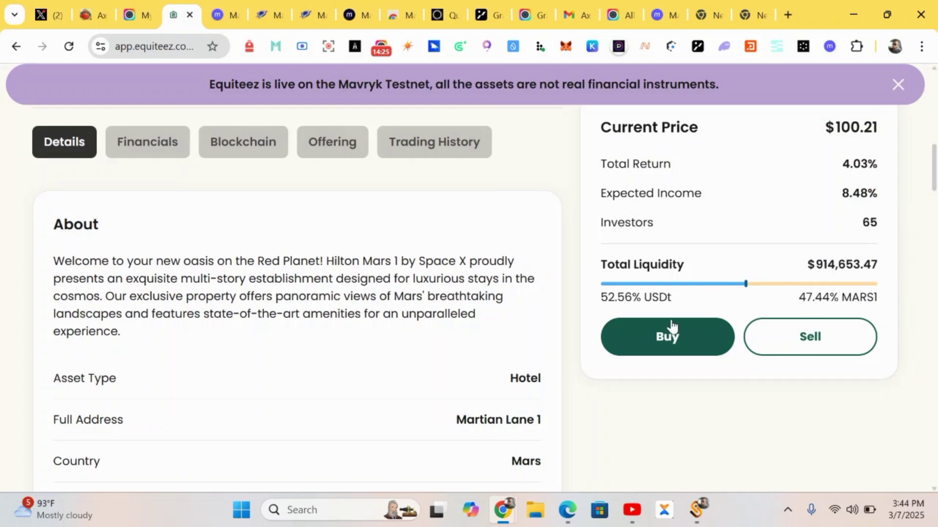
- Reopen the Hilton Mars 1 purchase form and set the amount to pay to 20 USDt
left_click(661, 339)
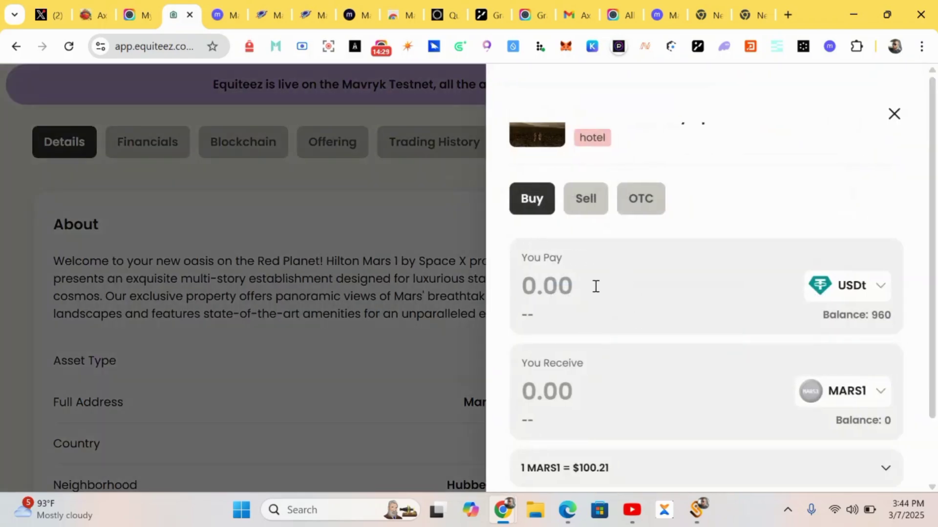
type("20")
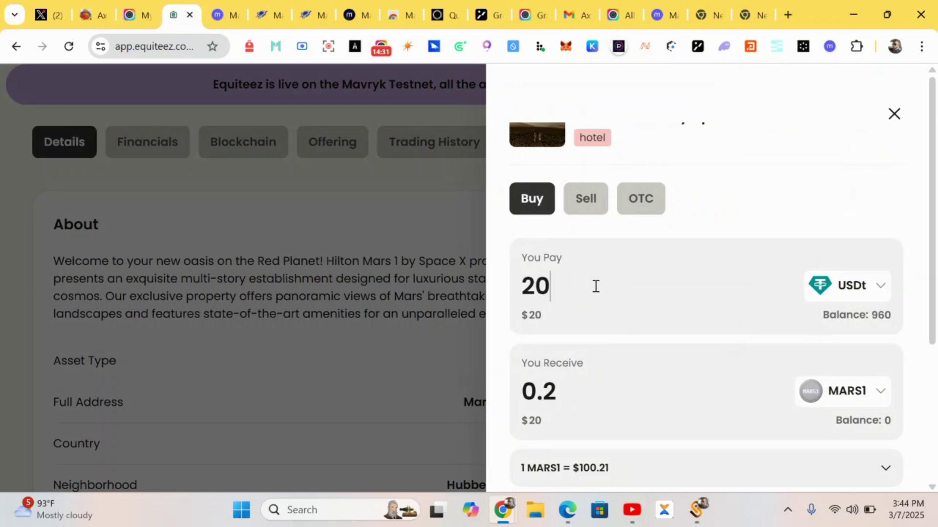
scroll(594, 425, "down", 5)
- Continue to the $20 order's confirmation, accept both investment agreement statements and enter the buyer's initials
left_click(605, 457)
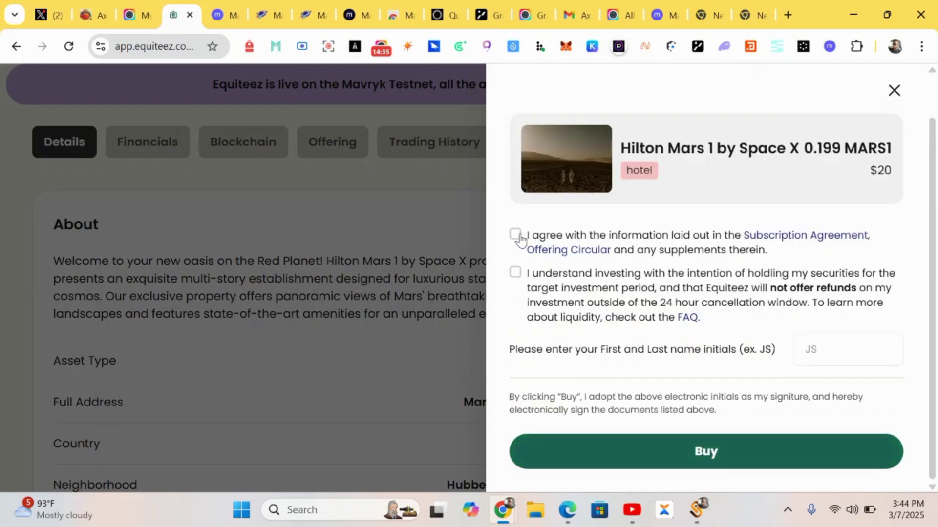
left_click(515, 277)
left_click(828, 343)
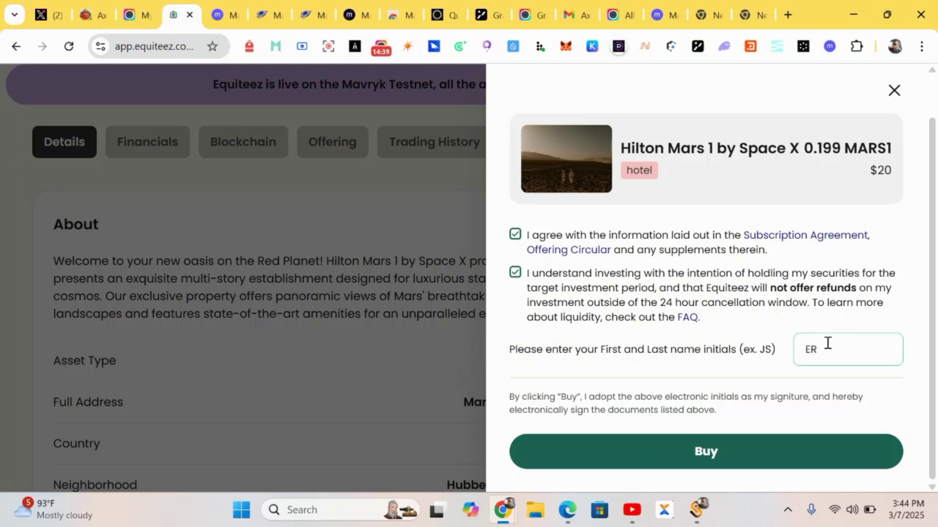
- Try to buy the $20 of MARS1 by confirming the operation in the Mavryk wallet, and close the notices and order form
left_click(801, 448)
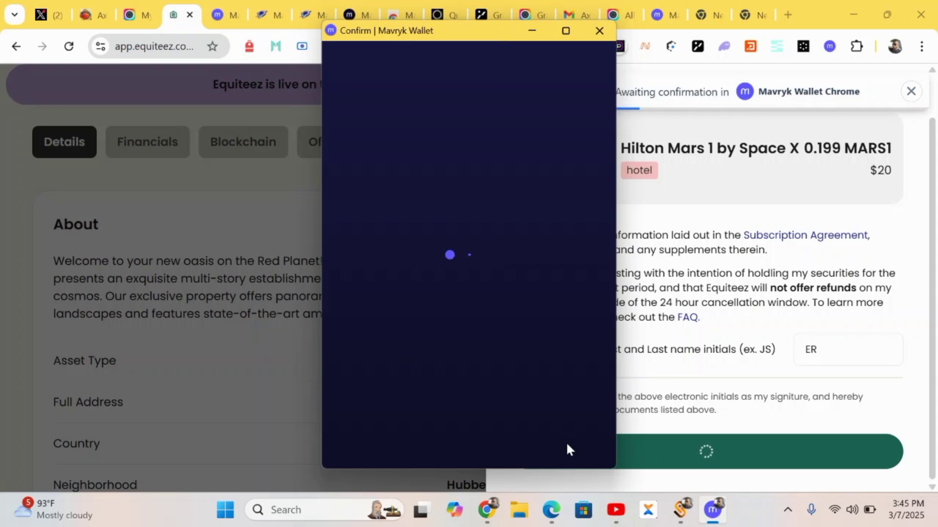
left_click(547, 438)
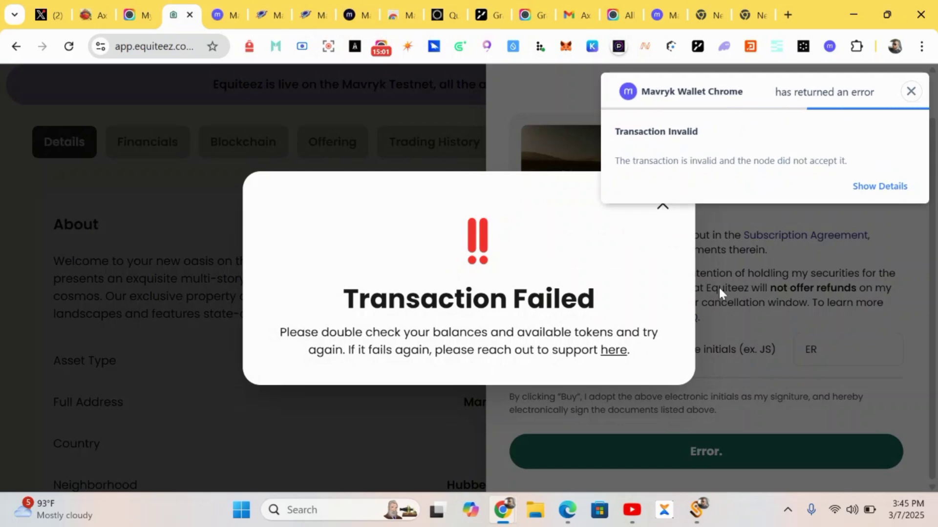
left_click(723, 237)
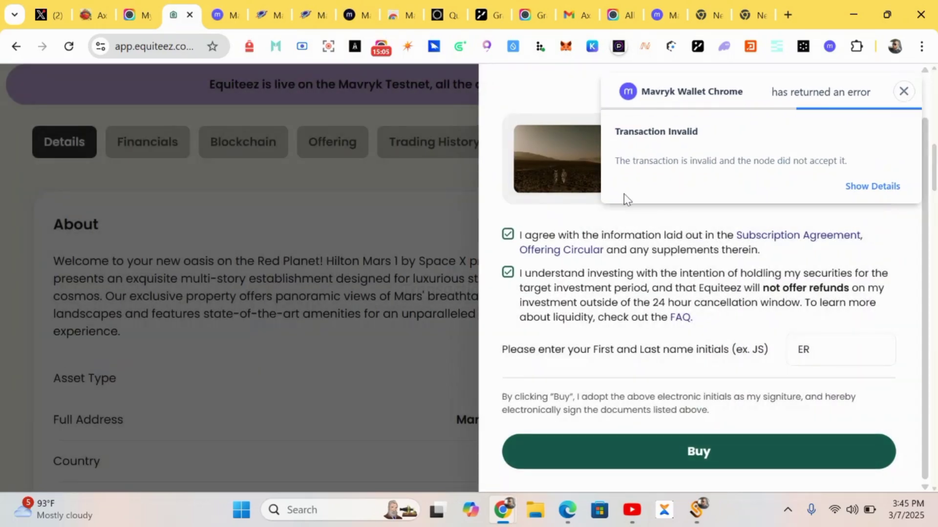
left_click(903, 95)
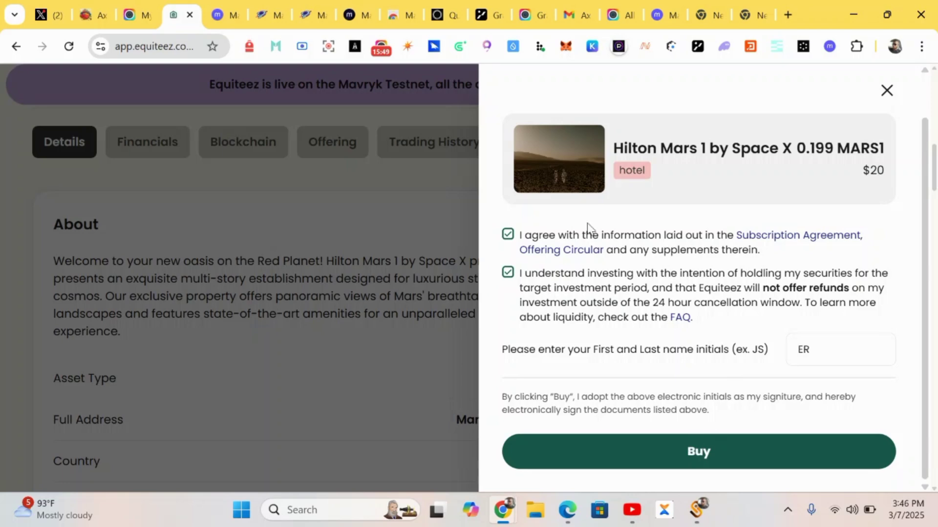
left_click(886, 93)
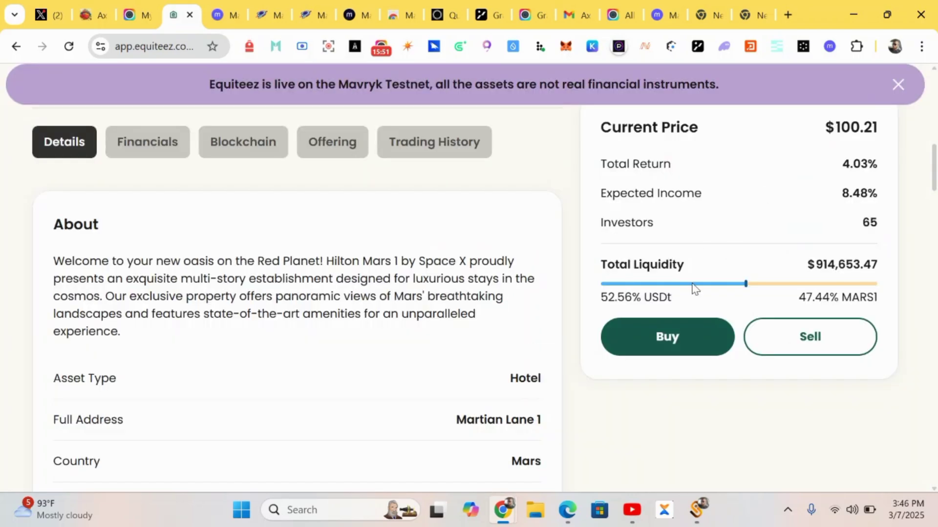
- Start another purchase of Hilton Mars 1 and enter the amount to pay in USDt
left_click(683, 343)
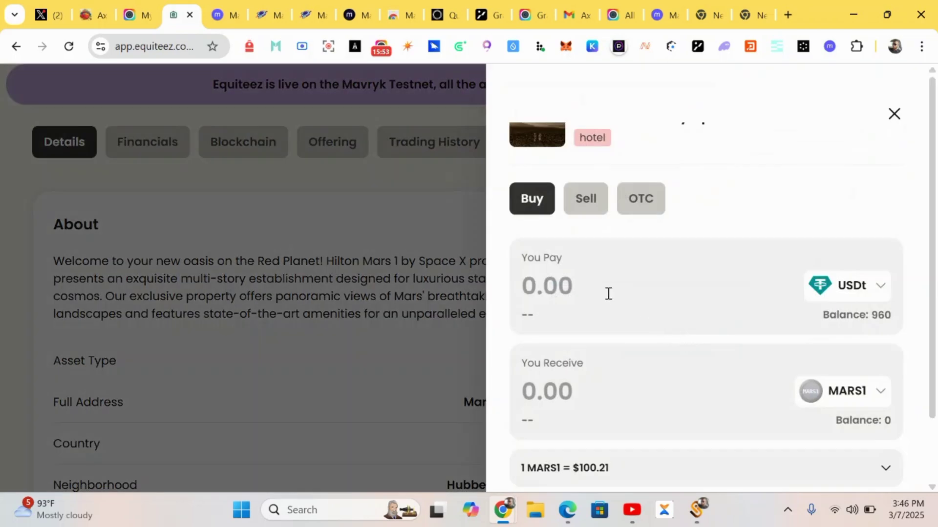
left_click(608, 293)
type("1")
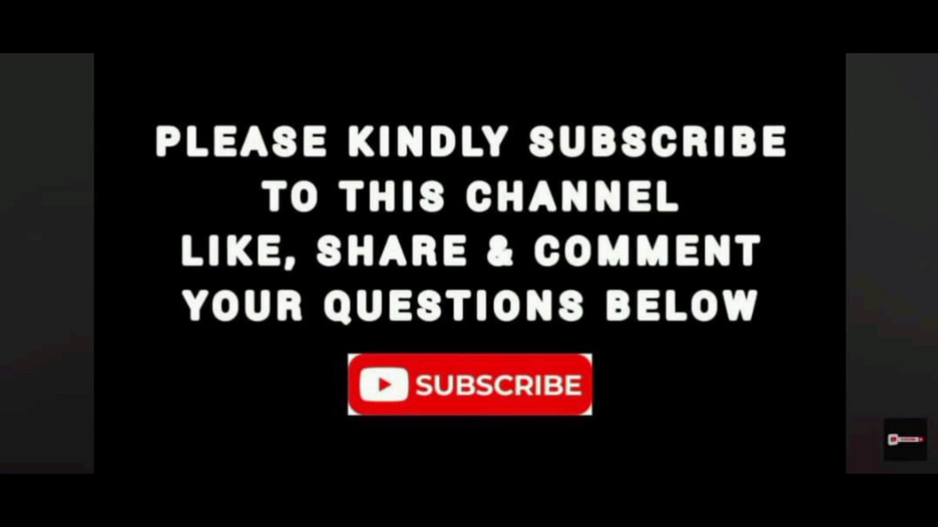